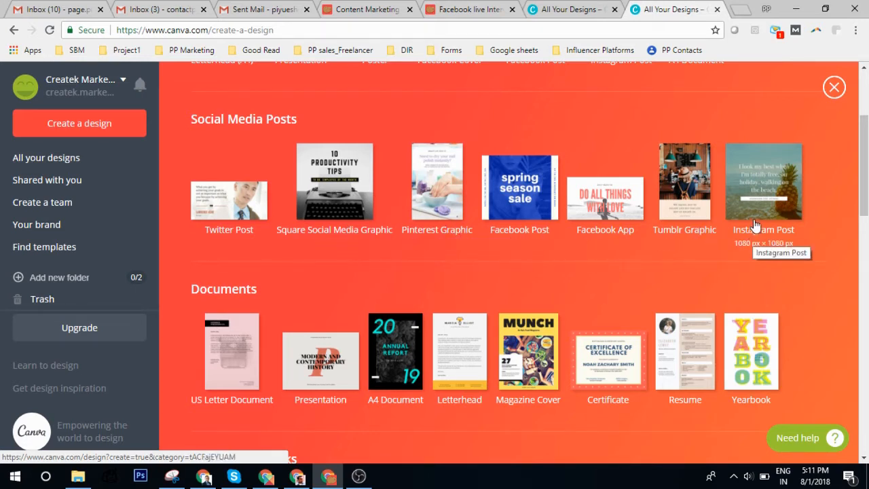
pyautogui.scroll(-2, 407, 234)
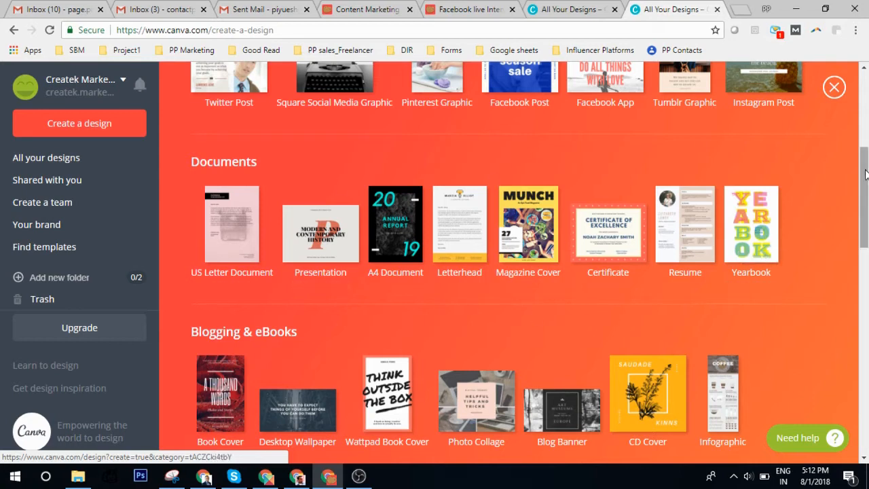
pyautogui.scroll(-3, 351, 211)
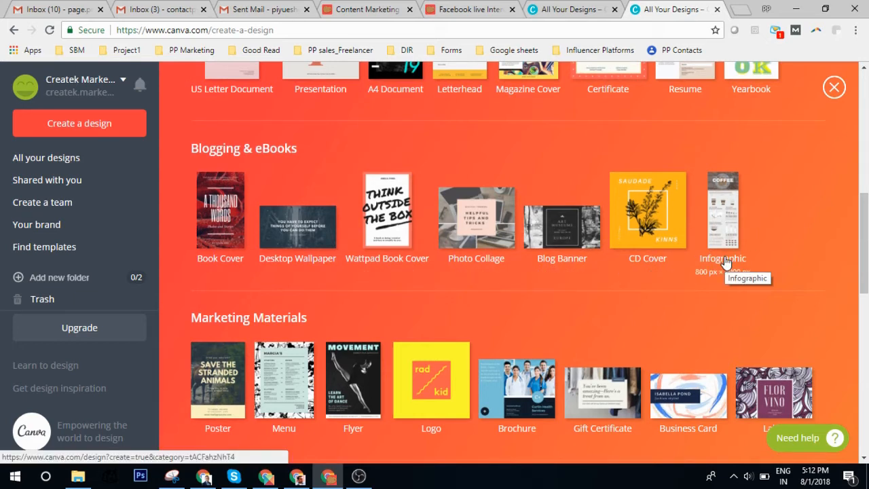
pyautogui.scroll(-2, 696, 254)
pyautogui.scroll(1, 780, 143)
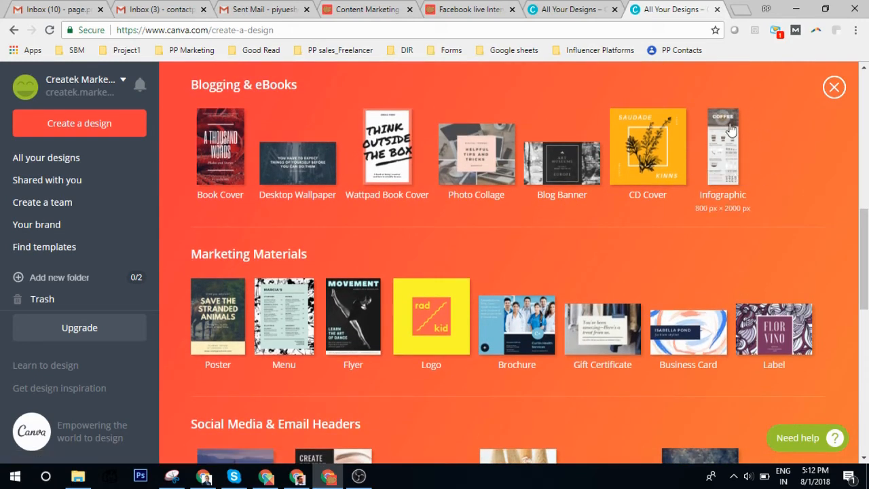
pyautogui.moveTo(864, 235); pyautogui.dragTo(866, 257)
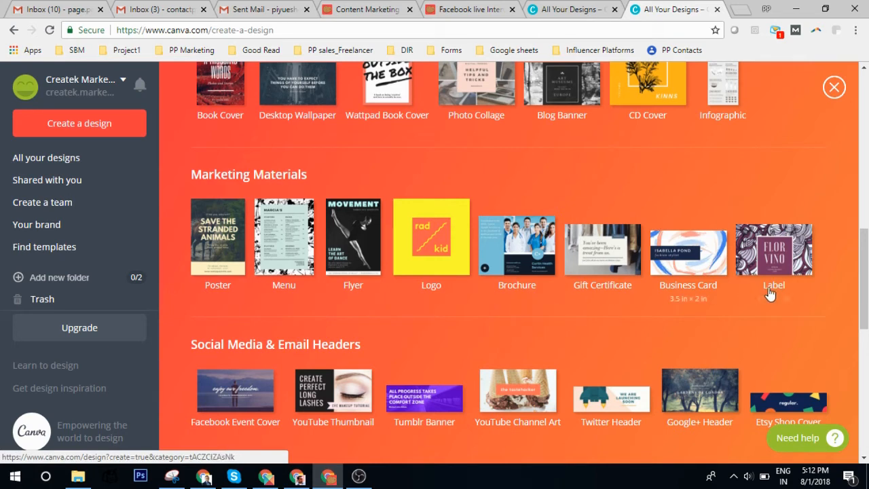
pyautogui.scroll(-3, 847, 277)
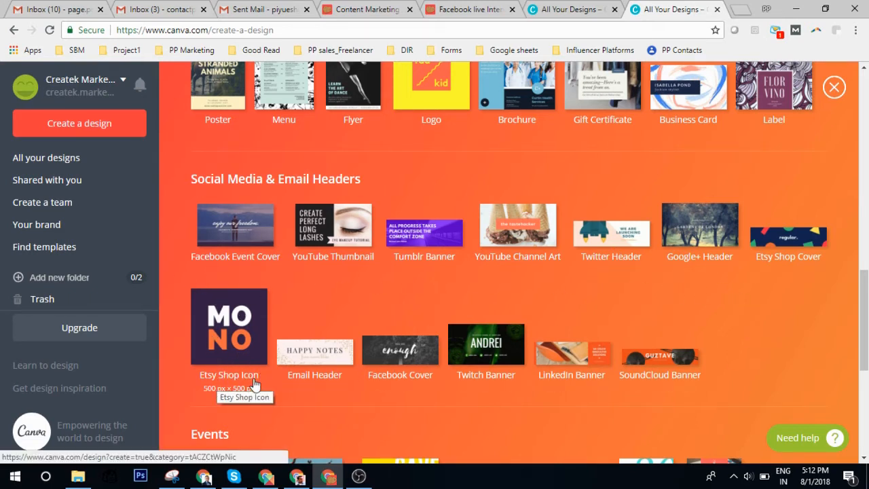
pyautogui.scroll(-3, 853, 287)
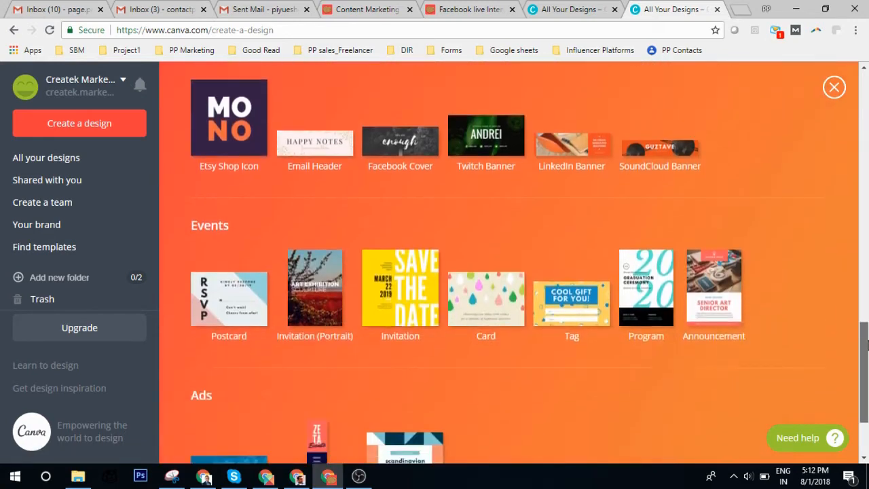
pyautogui.scroll(1, 853, 287)
pyautogui.scroll(-3, 859, 339)
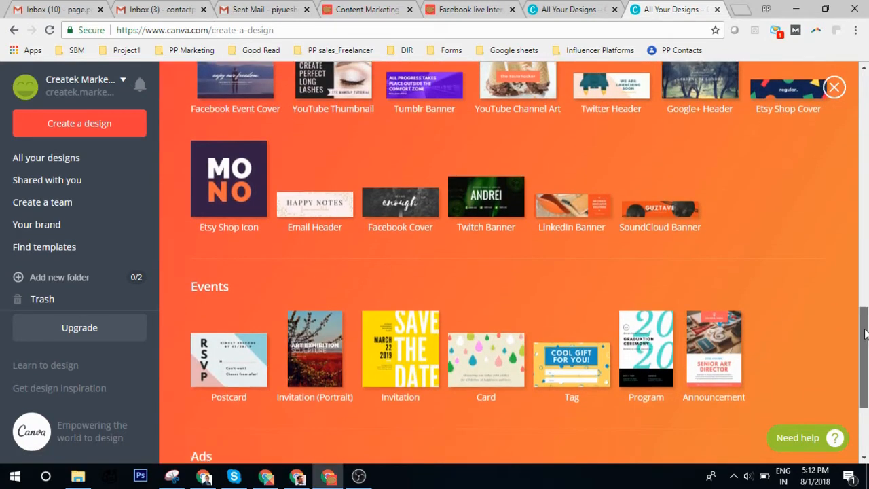
pyautogui.scroll(10, 508, 258)
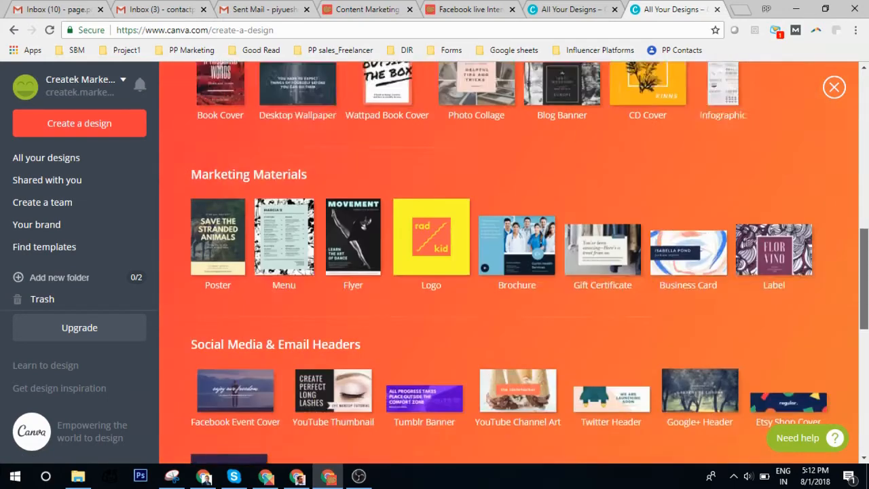
pyautogui.scroll(5, 845, 159)
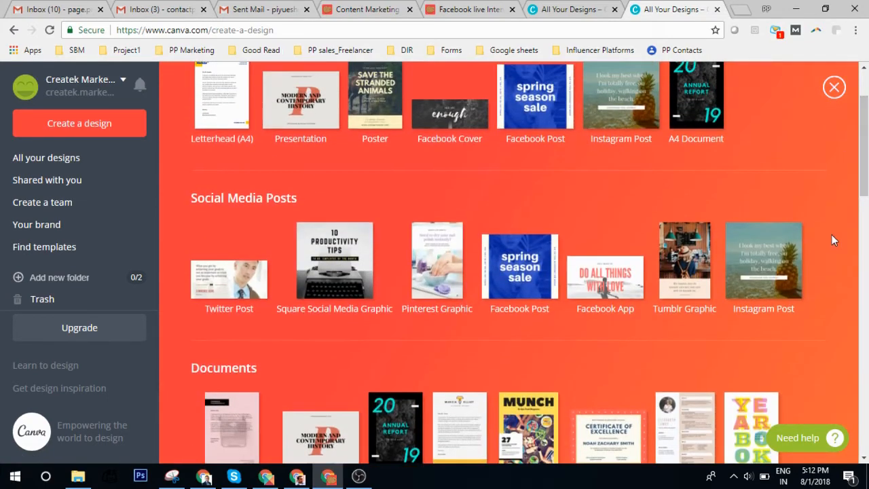
pyautogui.scroll(-4, 379, 278)
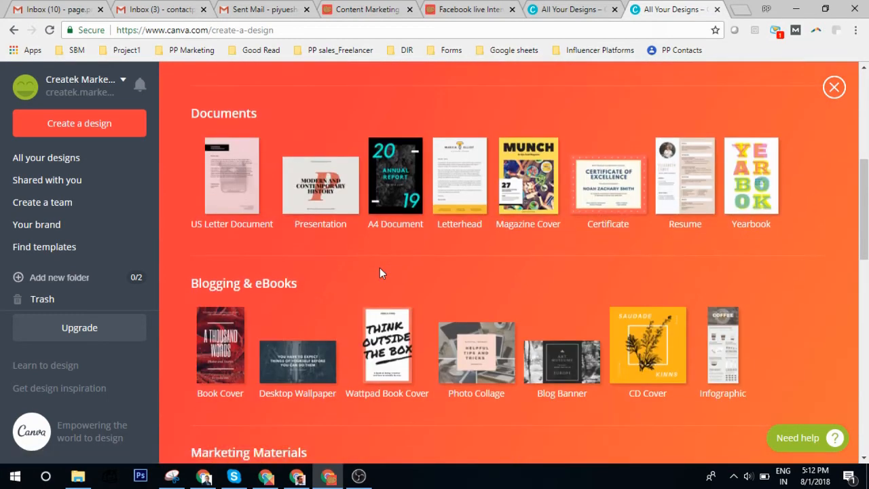
pyautogui.scroll(1, 403, 272)
pyautogui.scroll(-6, 390, 265)
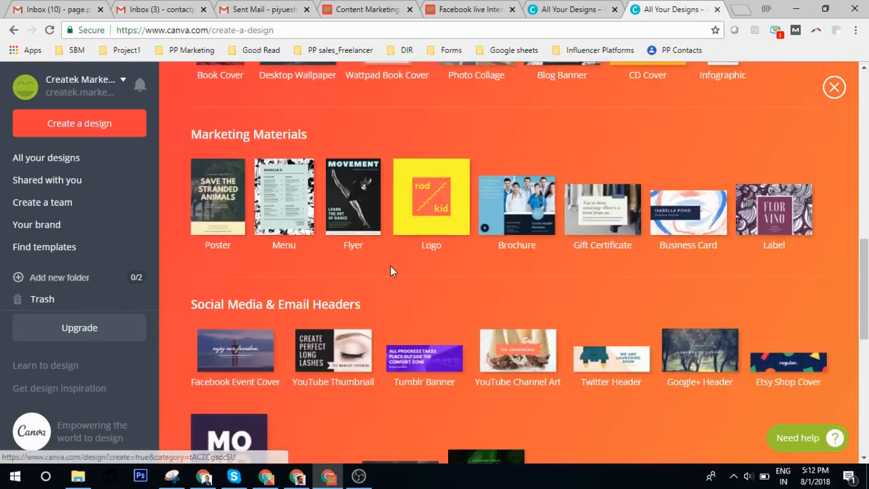
pyautogui.scroll(-3, 390, 271)
pyautogui.scroll(6, 355, 285)
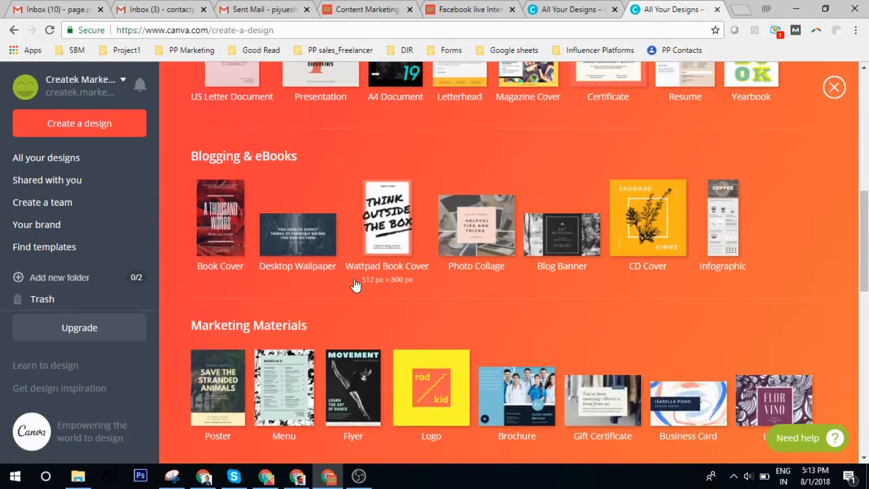
pyautogui.scroll(-5, 354, 284)
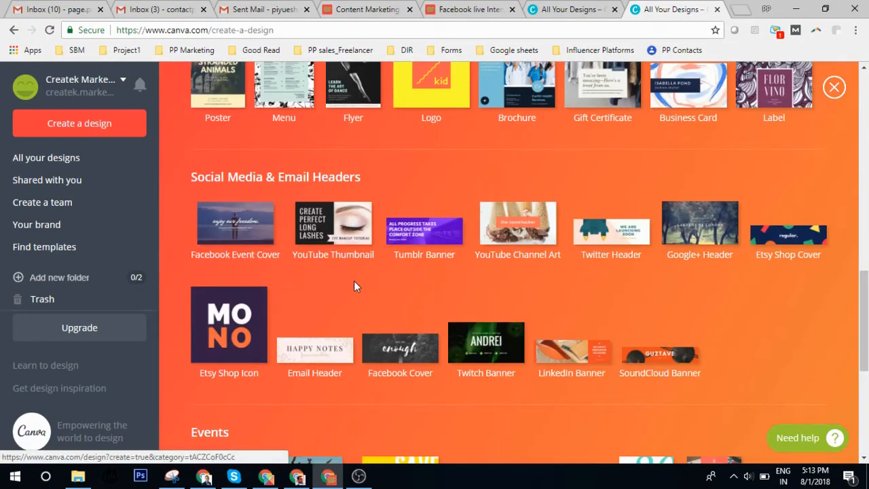
# Start a YouTube Channel Art design and apply the phone-photo layout with the navy name panel.
pyautogui.click(524, 230)
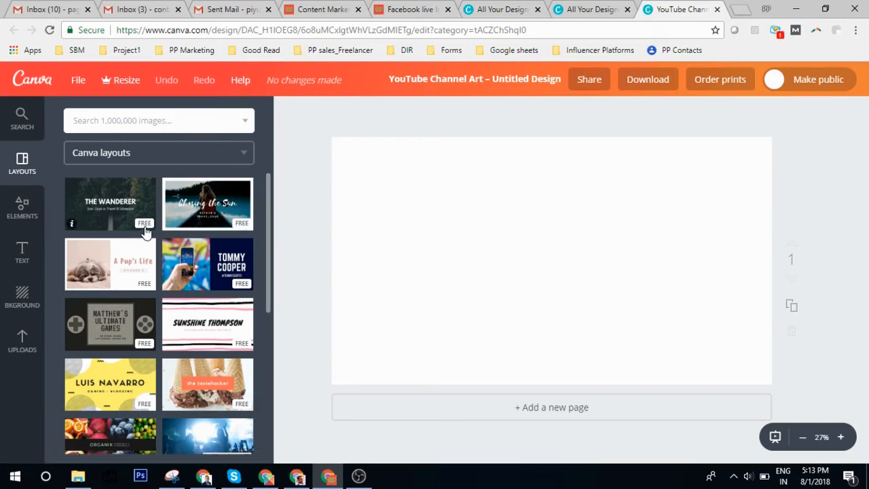
pyautogui.scroll(-3, 233, 336)
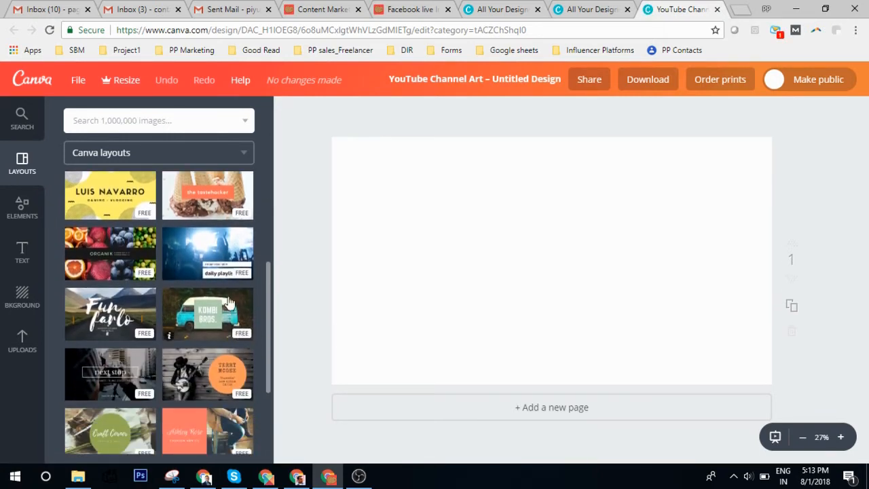
pyautogui.scroll(-2, 208, 325)
pyautogui.scroll(5, 180, 326)
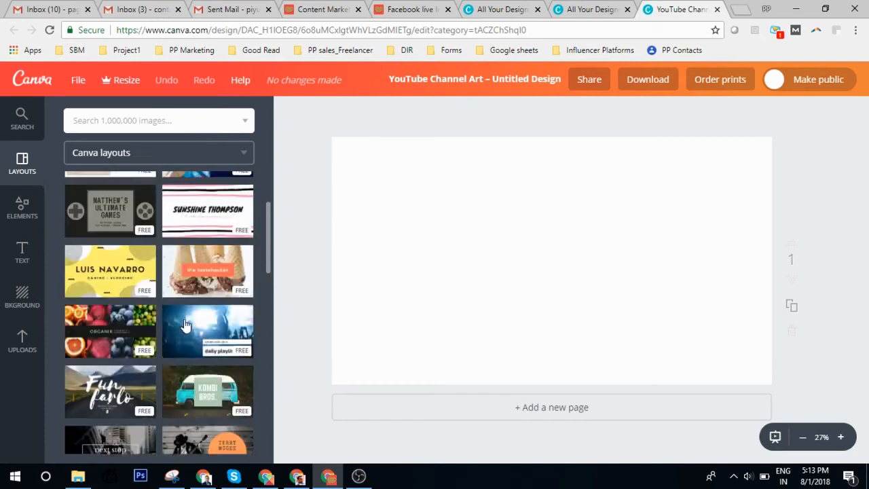
pyautogui.scroll(-3, 186, 326)
pyautogui.scroll(3, 186, 326)
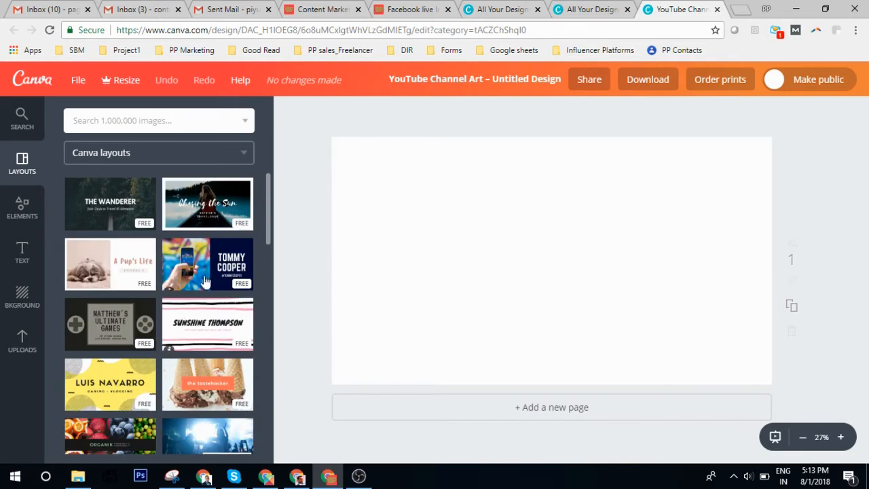
pyautogui.scroll(-2, 150, 340)
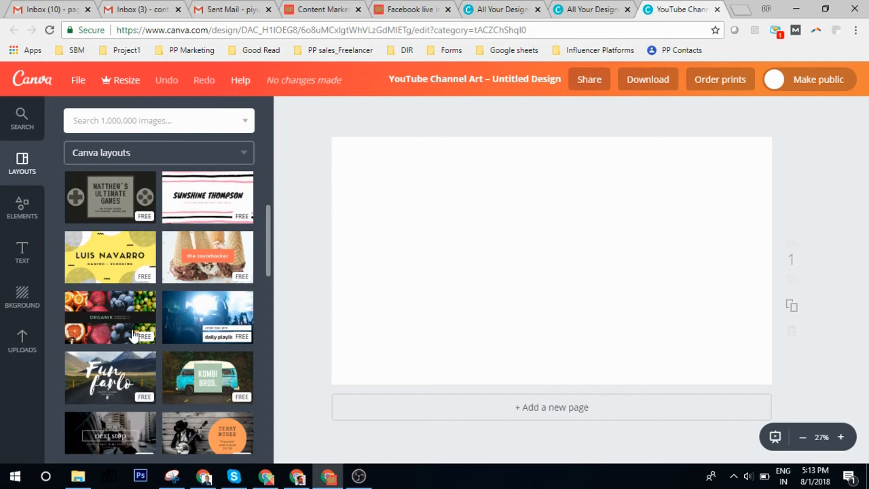
pyautogui.scroll(-5, 207, 344)
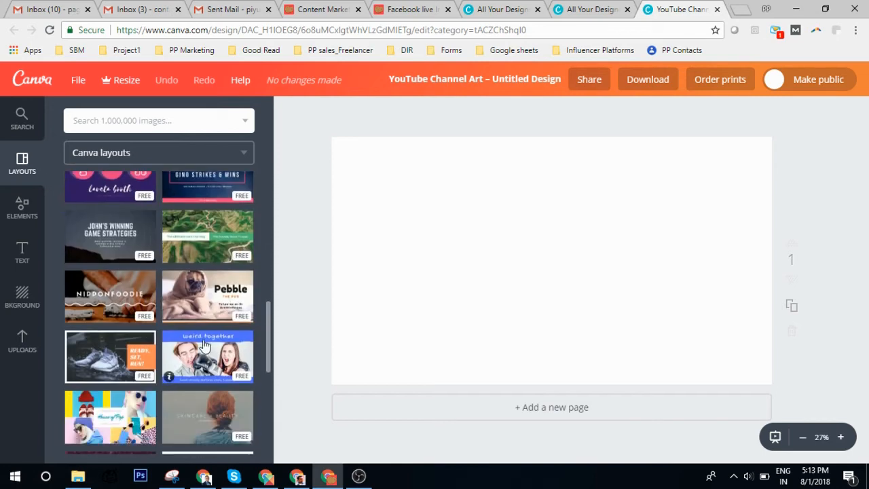
pyautogui.scroll(5, 169, 325)
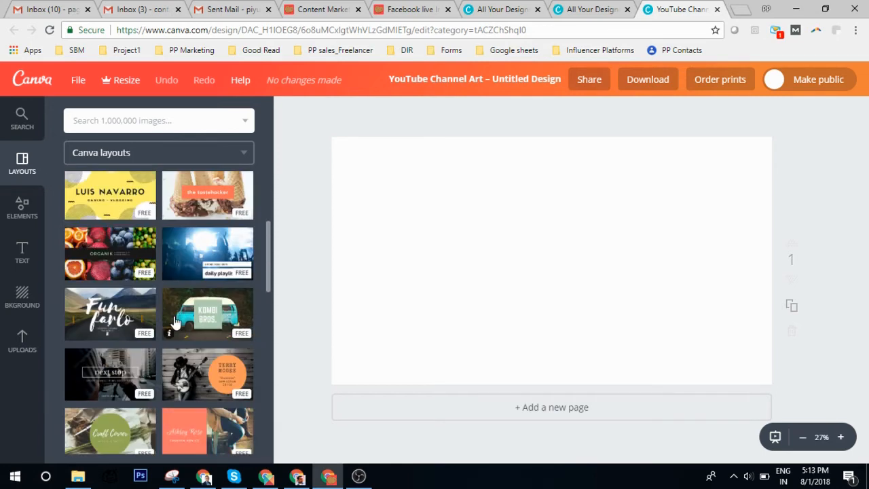
pyautogui.scroll(3, 174, 322)
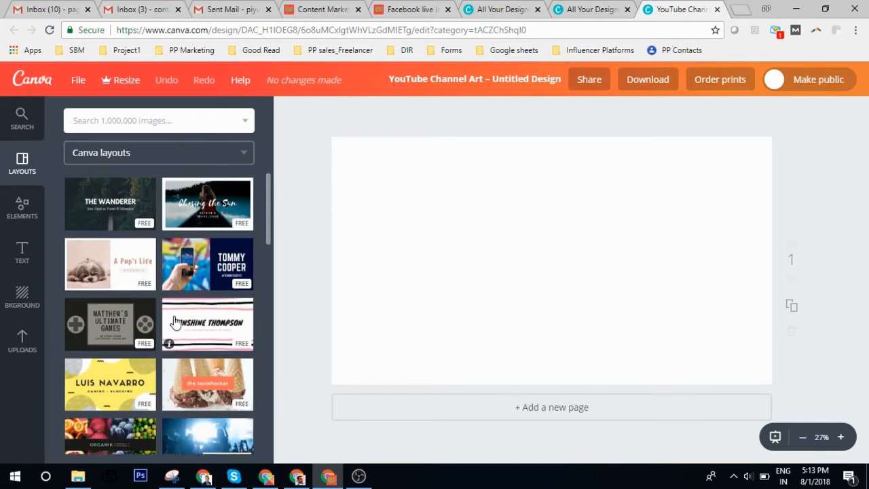
pyautogui.click(212, 268)
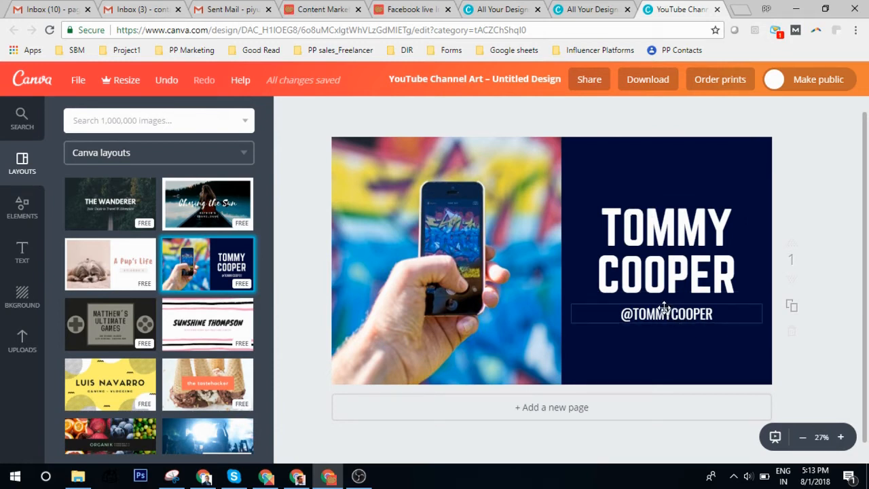
# Replace the layout's phone photo with the uploaded portrait, fitted into the left half.
pyautogui.click(435, 228)
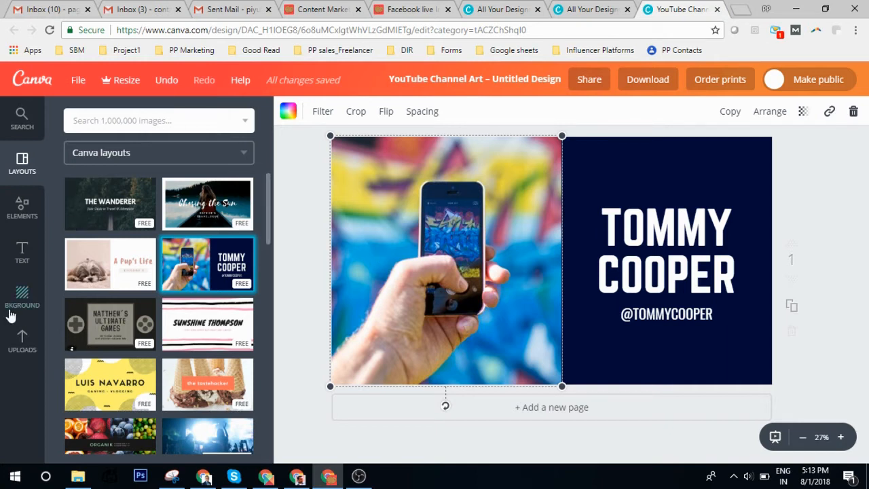
pyautogui.click(23, 343)
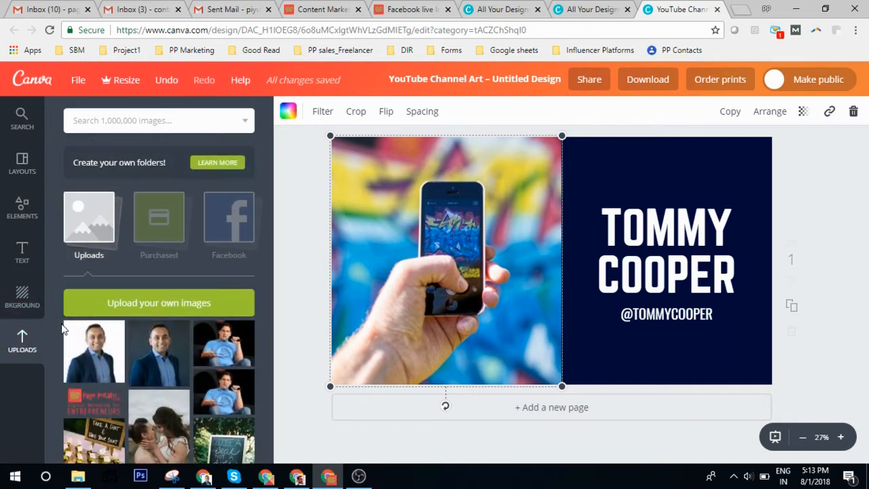
pyautogui.click(92, 353)
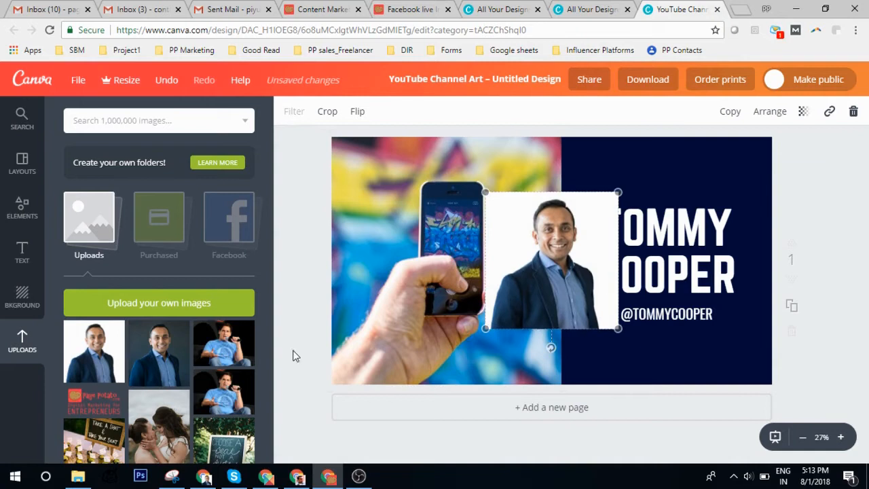
pyautogui.moveTo(539, 271); pyautogui.dragTo(483, 254)
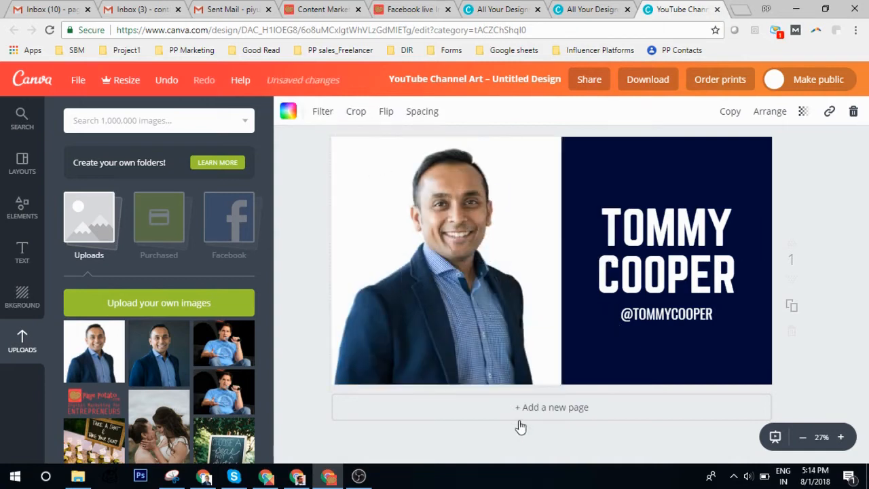
pyautogui.click(709, 357)
pyautogui.press('Escape')
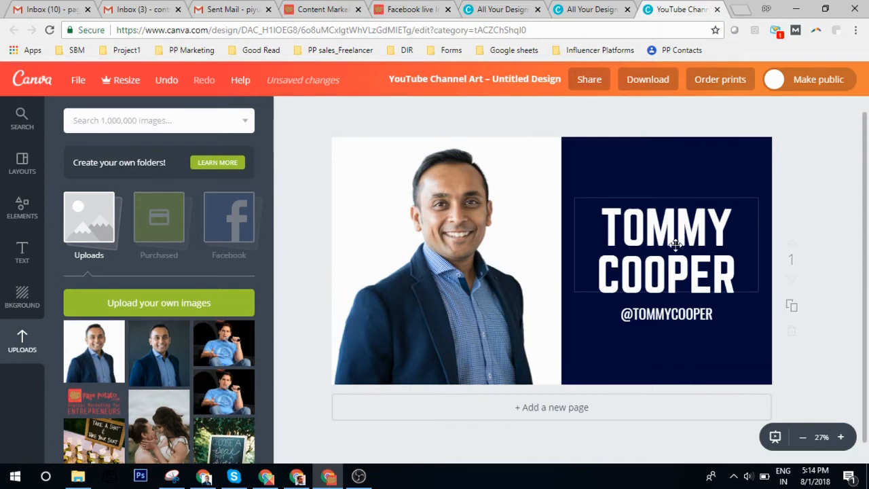
# Retype the heading as 'HOW TO USE' / 'CANVA' on two lines and move it higher.
pyautogui.click(667, 216)
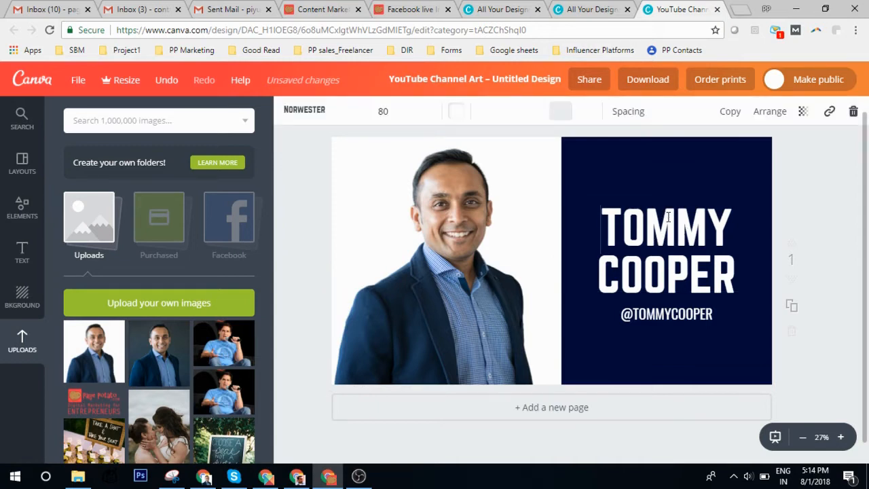
pyautogui.moveTo(601, 227); pyautogui.dragTo(708, 230)
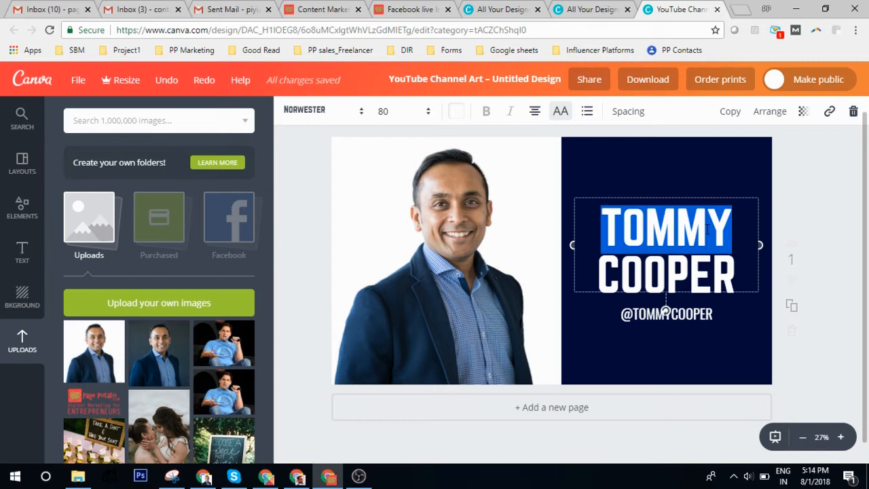
pyautogui.write('HOW TO YO')
pyautogui.press('BackSpace')
pyautogui.press('BackSpace')
pyautogui.write('US CA')
pyautogui.press('BackSpace')
pyautogui.press('BackSpace')
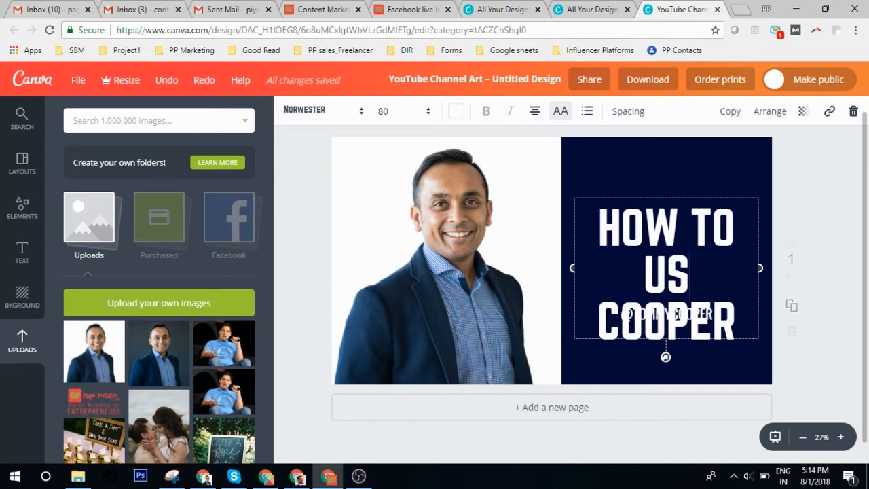
pyautogui.press('BackSpace')
pyautogui.press('BackSpace')
pyautogui.press('BackSpace')
pyautogui.press('BackSpace')
pyautogui.press('BackSpace')
pyautogui.press('BackSpace')
pyautogui.press('BackSpace')
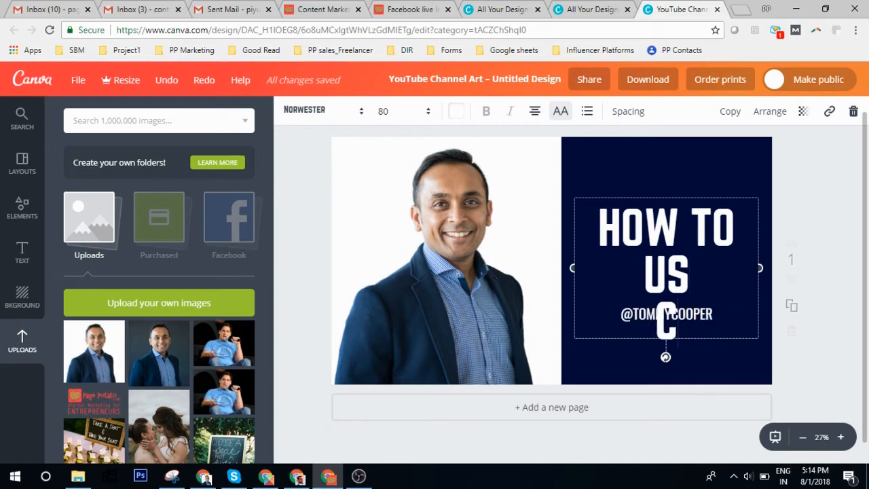
pyautogui.write('E')
pyautogui.press('Return')
pyautogui.write('CANVA')
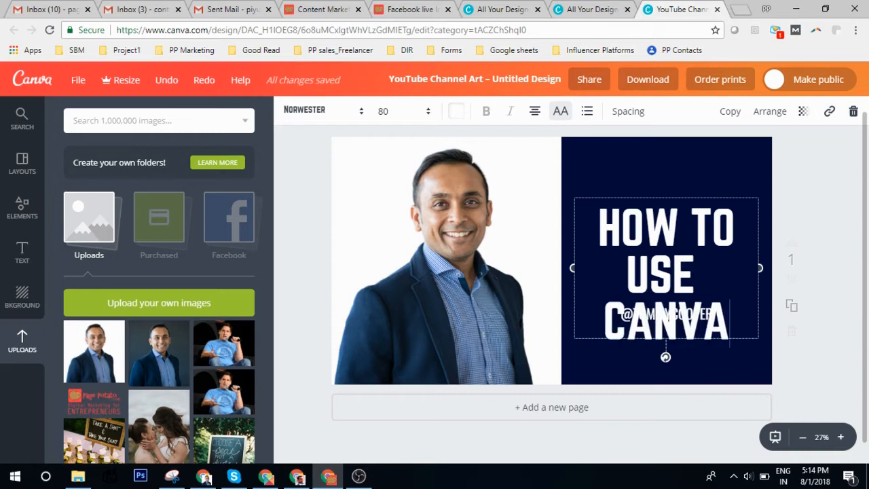
pyautogui.click(777, 200)
pyautogui.moveTo(682, 210); pyautogui.dragTo(691, 160)
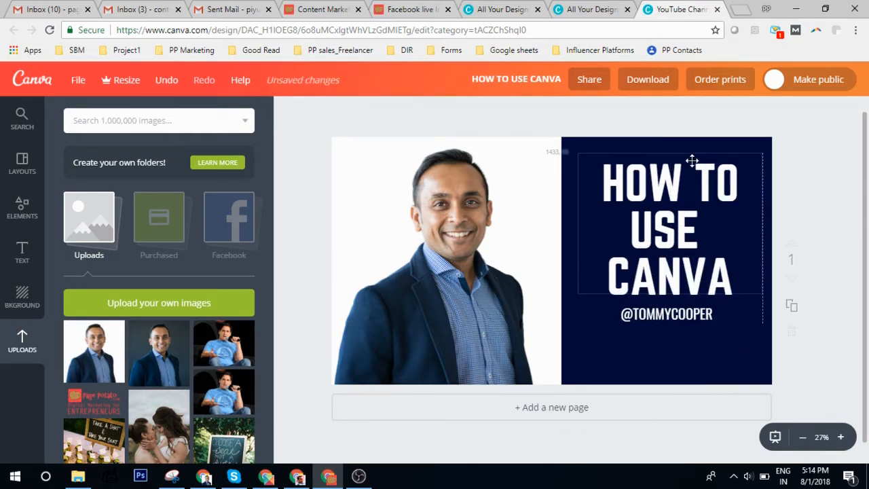
# Replace the handle line's text with the creator's name handle.
pyautogui.doubleClick(677, 313)
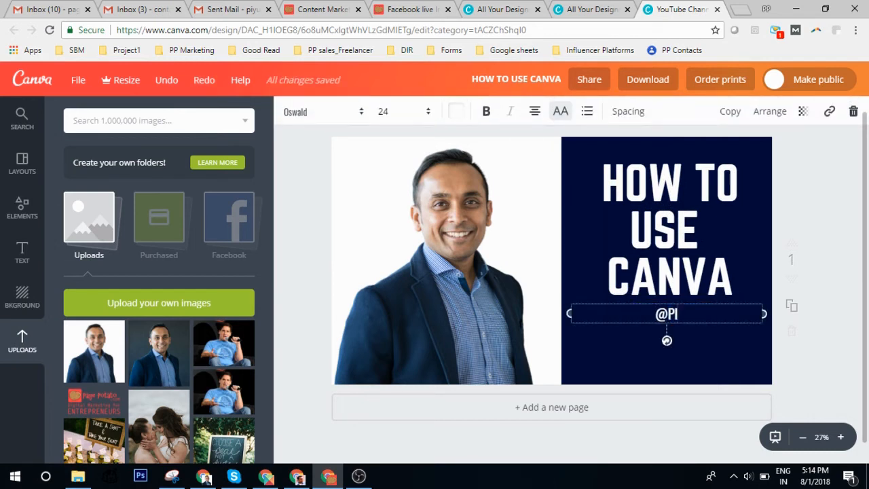
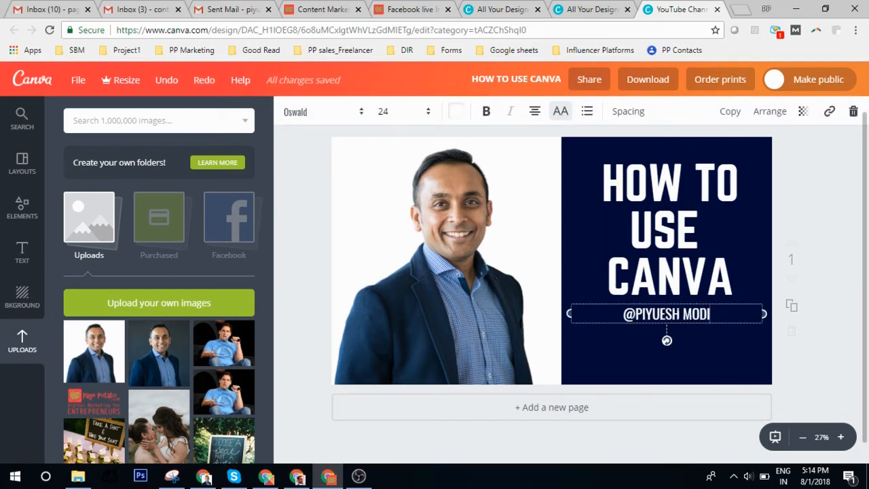
pyautogui.click(836, 223)
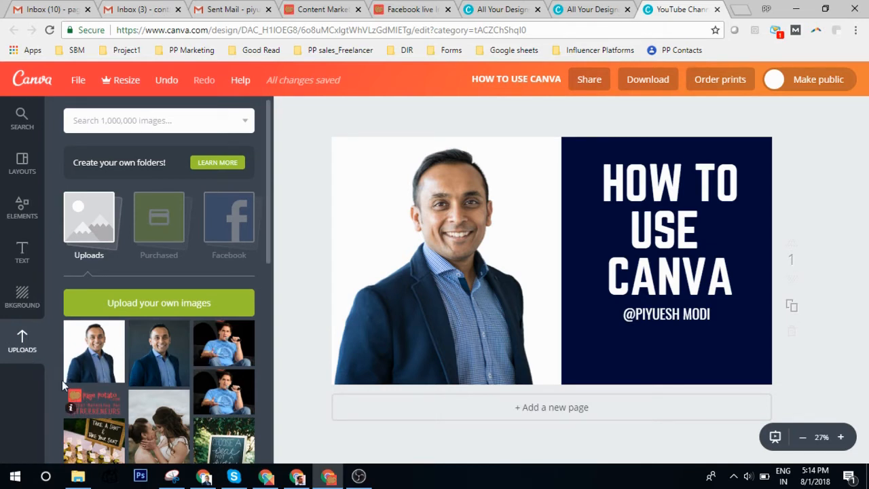
pyautogui.scroll(-2, 119, 346)
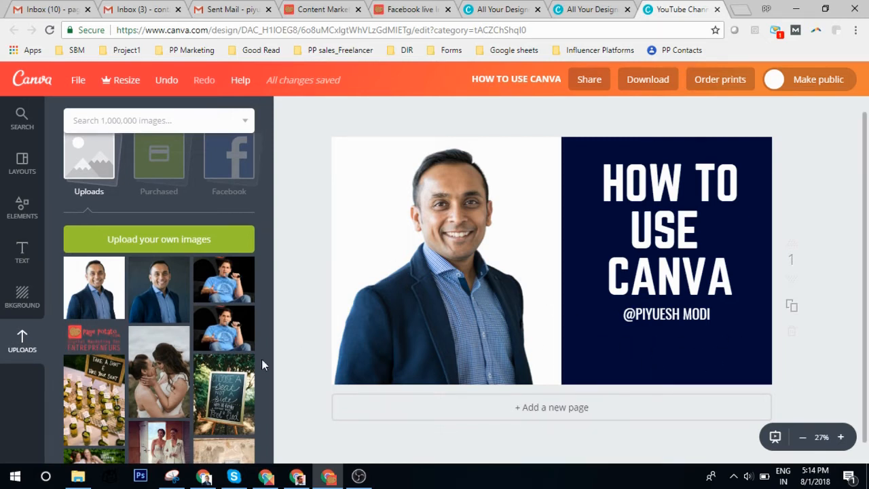
# Add the Page Potato logo from Uploads and place it beneath the handle line.
pyautogui.click(91, 332)
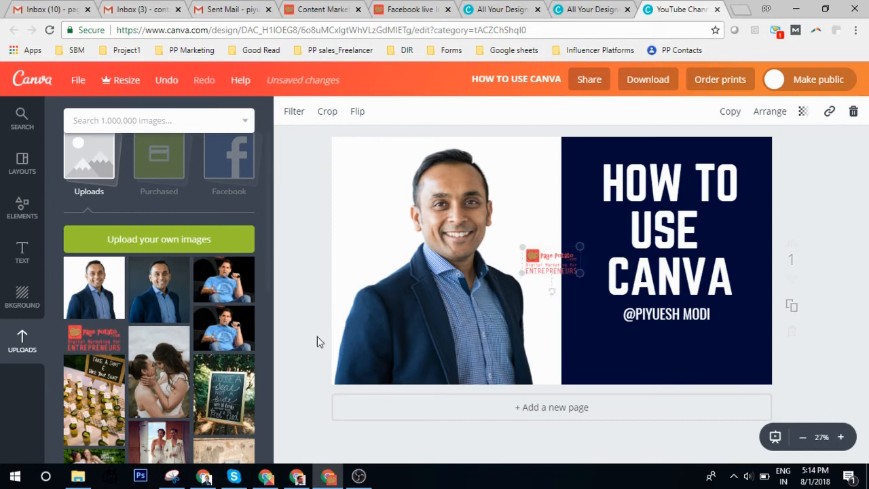
pyautogui.moveTo(567, 274); pyautogui.dragTo(746, 392)
pyautogui.moveTo(692, 351); pyautogui.dragTo(688, 351)
pyautogui.click(755, 346)
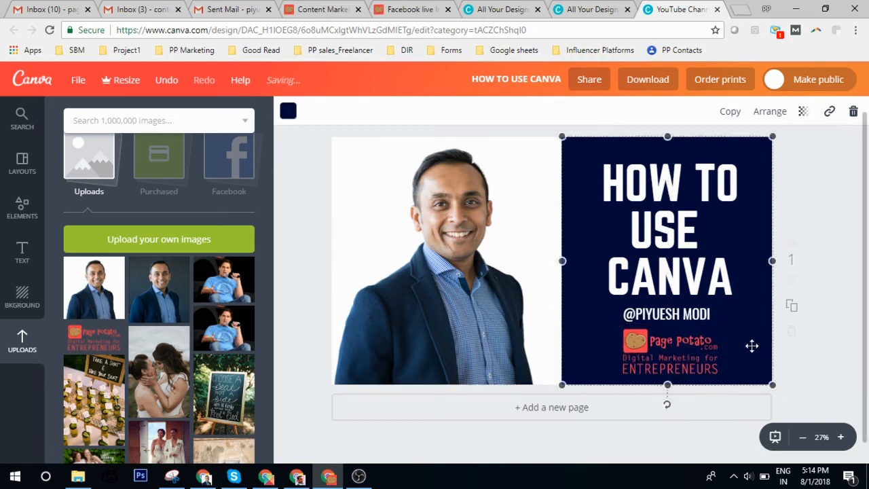
pyautogui.click(591, 233)
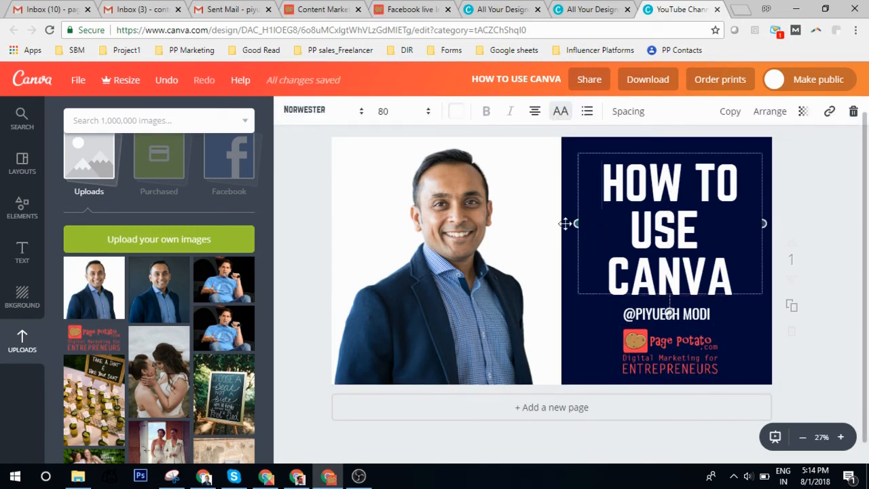
# Delete the navy background panel and turn the HOW TO USE CANVA heading red.
pyautogui.click(752, 342)
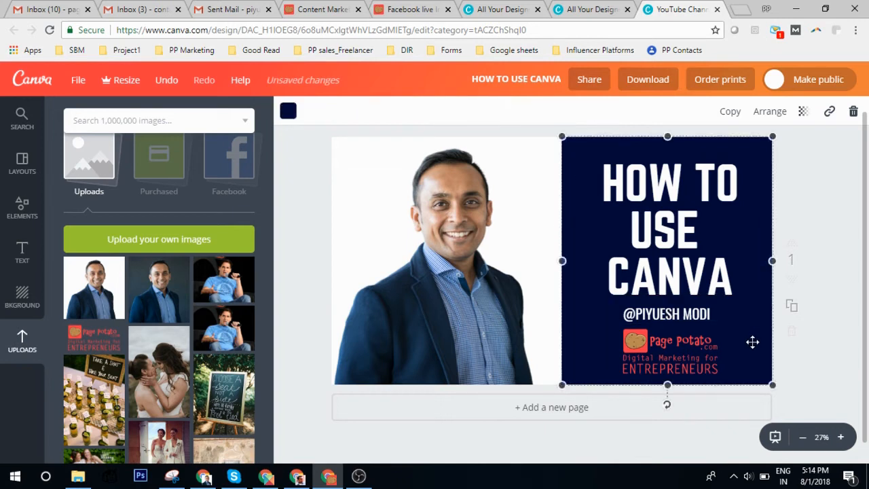
pyautogui.press('Delete')
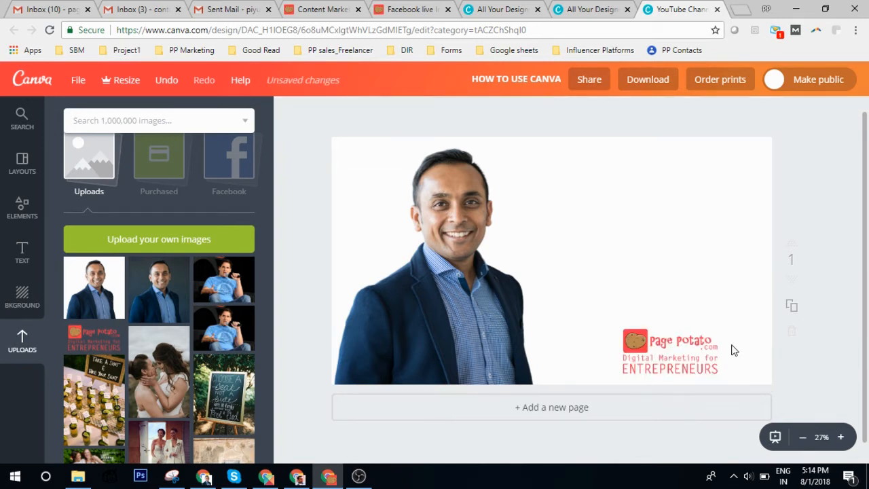
pyautogui.doubleClick(655, 208)
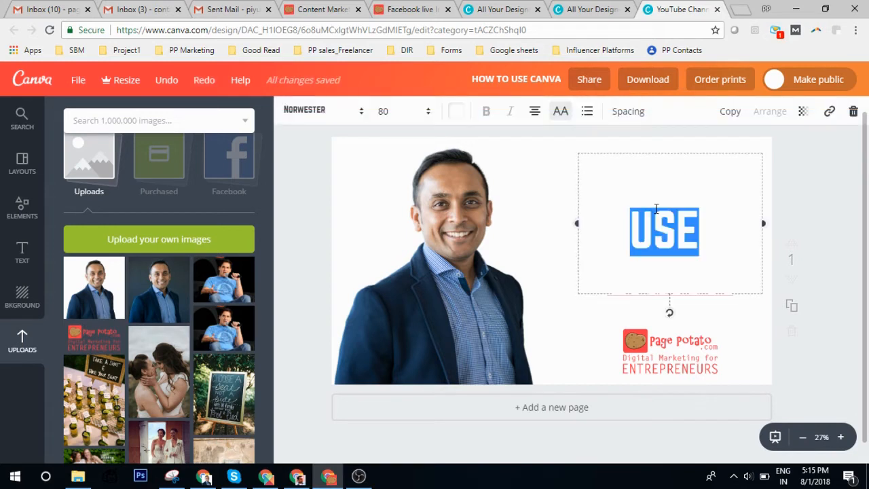
pyautogui.hotkey('ctrl', 'a')
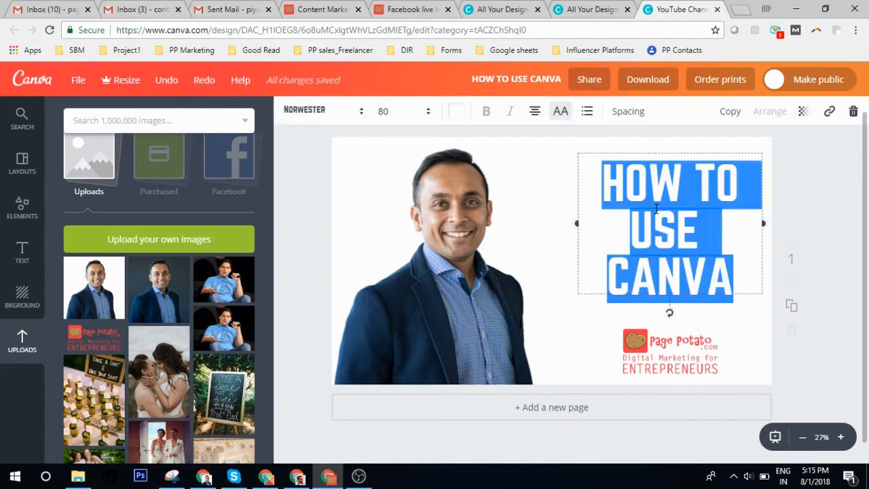
pyautogui.click(456, 110)
pyautogui.click(465, 222)
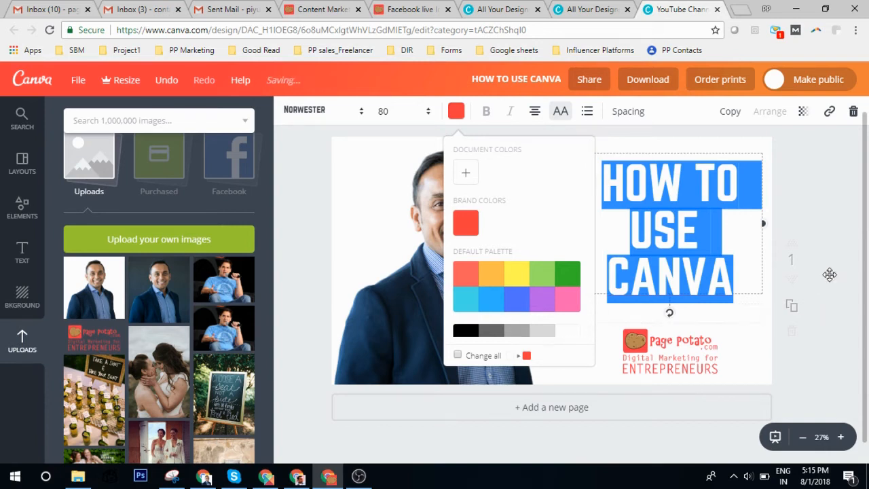
pyautogui.click(830, 275)
# Make the name line red too, then nudge the name and heading into position.
pyautogui.doubleClick(669, 310)
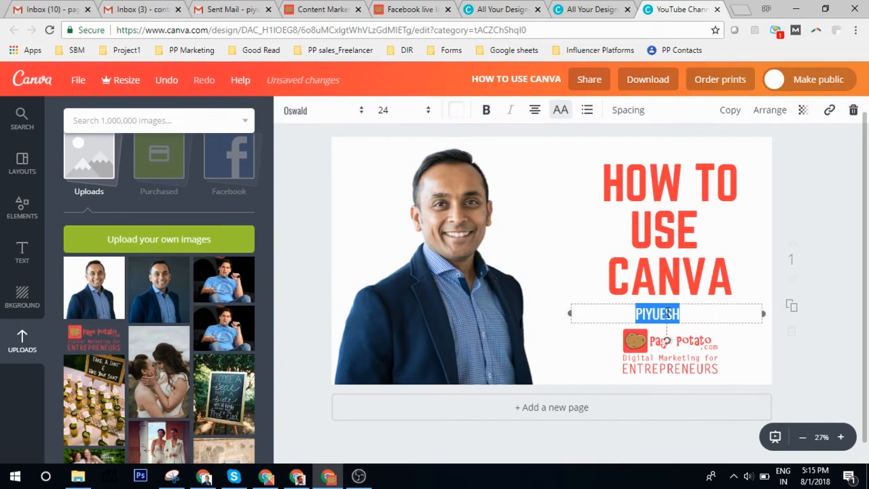
pyautogui.click(459, 112)
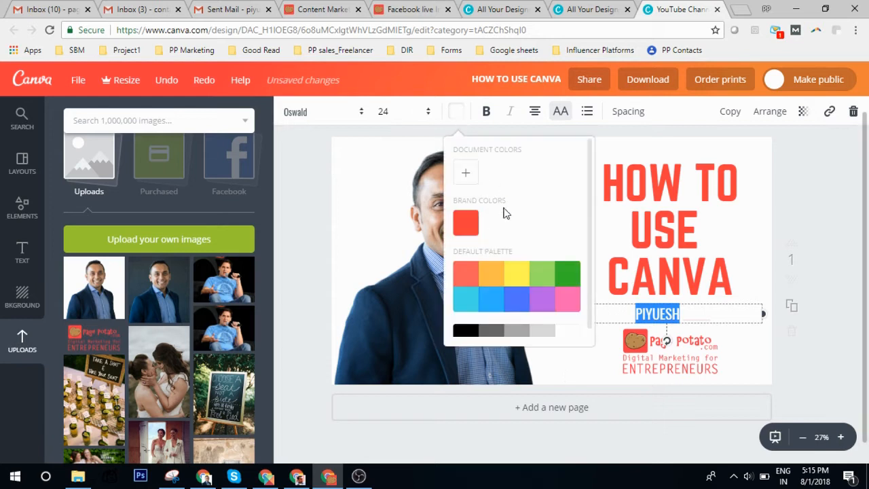
pyautogui.click(475, 228)
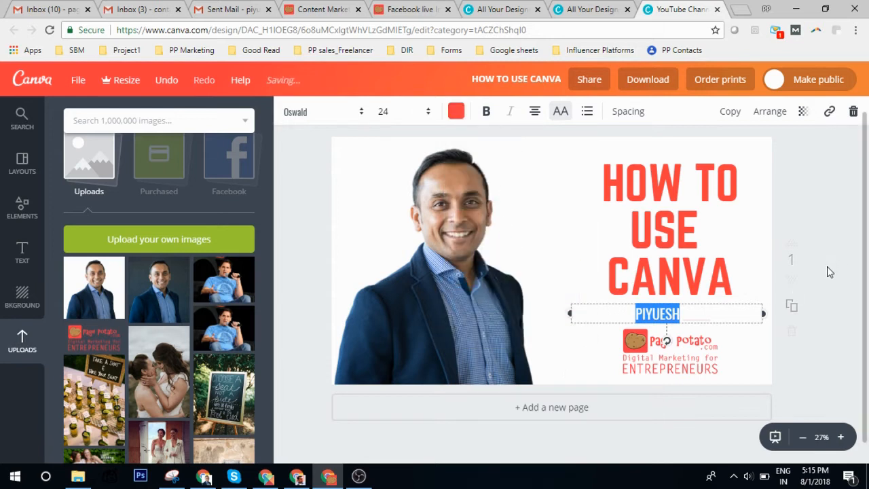
pyautogui.click(826, 270)
pyautogui.moveTo(658, 315); pyautogui.dragTo(675, 315)
pyautogui.moveTo(670, 230)
pyautogui.mouseDown()
pyautogui.moveTo(655, 220)
pyautogui.moveTo(676, 237)
pyautogui.mouseUp()
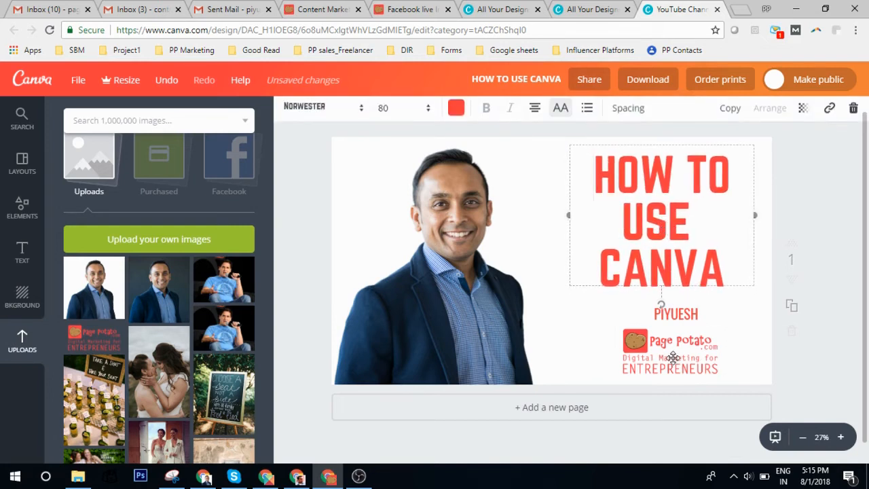
# Deselect the heading, leaving the red HOW TO USE CANVA text on white.
pyautogui.click(819, 239)
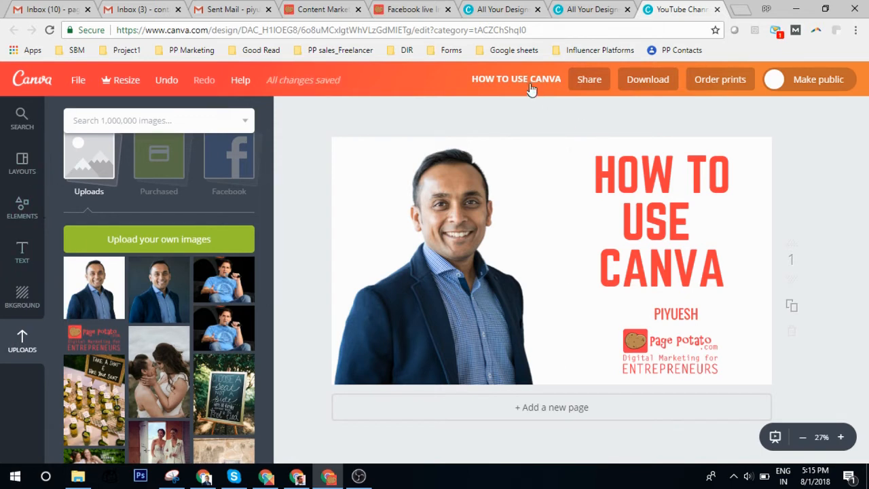
# Download the channel art as a PNG file and open the downloaded image.
pyautogui.click(647, 86)
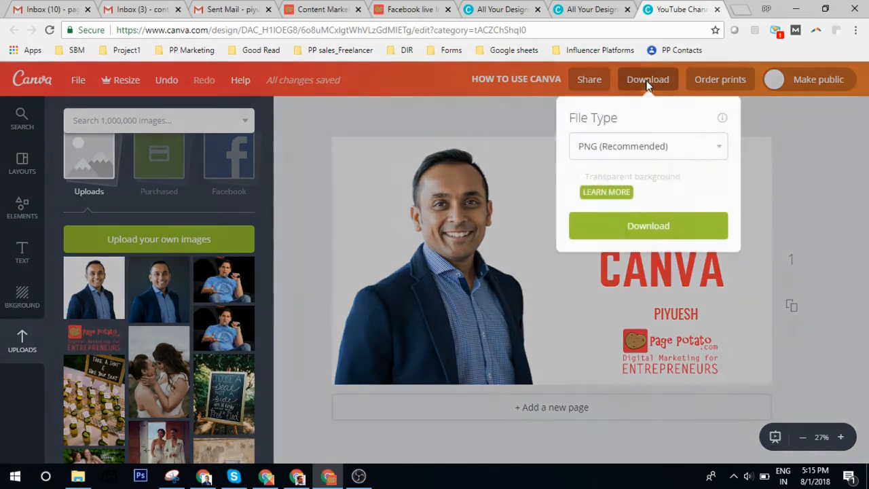
pyautogui.click(627, 148)
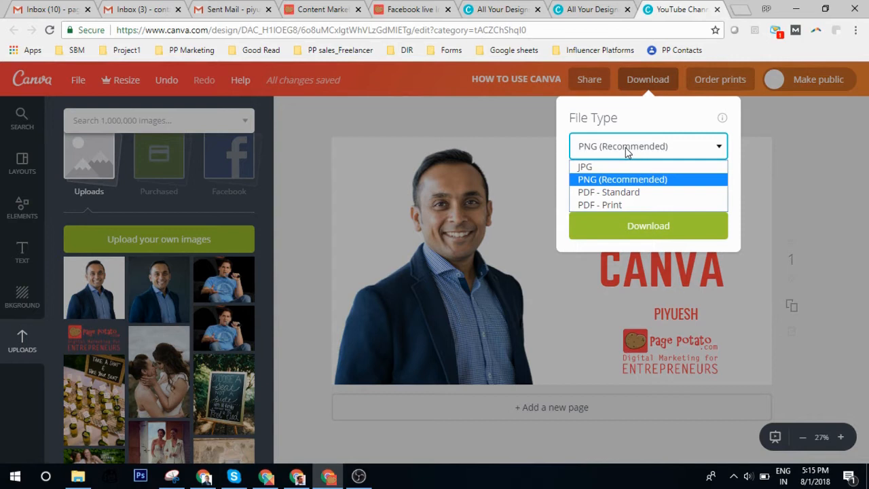
pyautogui.click(595, 179)
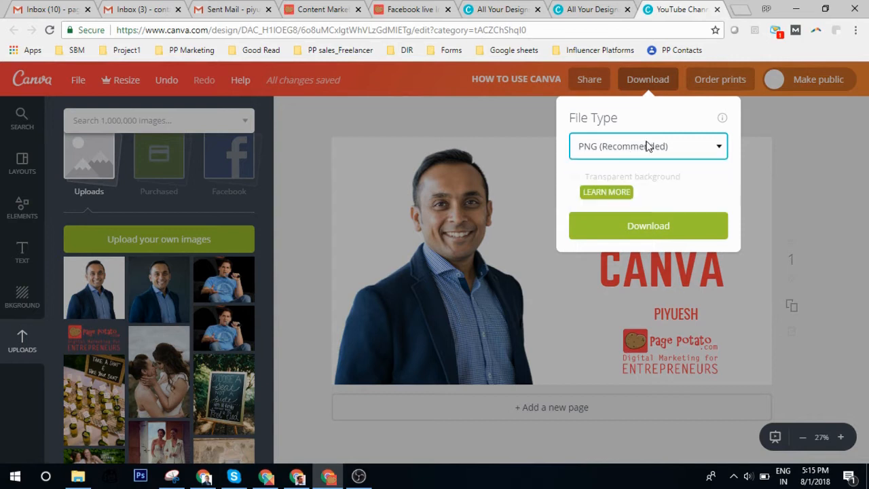
pyautogui.click(646, 226)
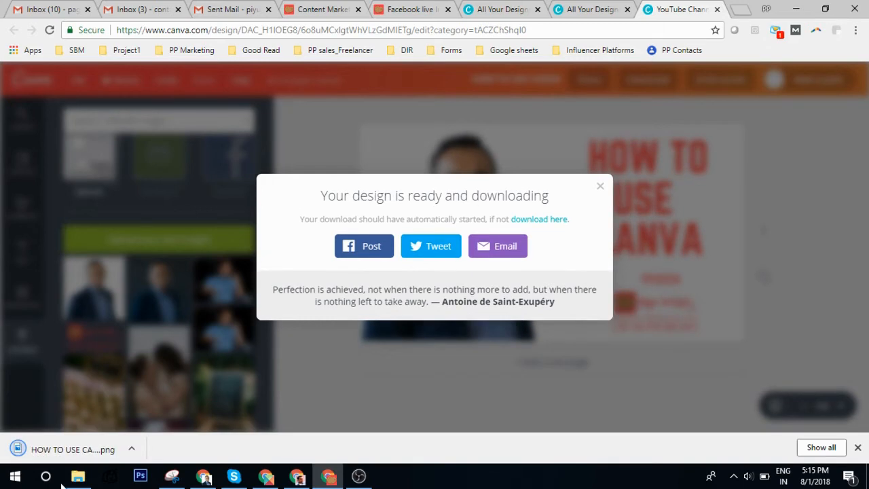
pyautogui.click(132, 449)
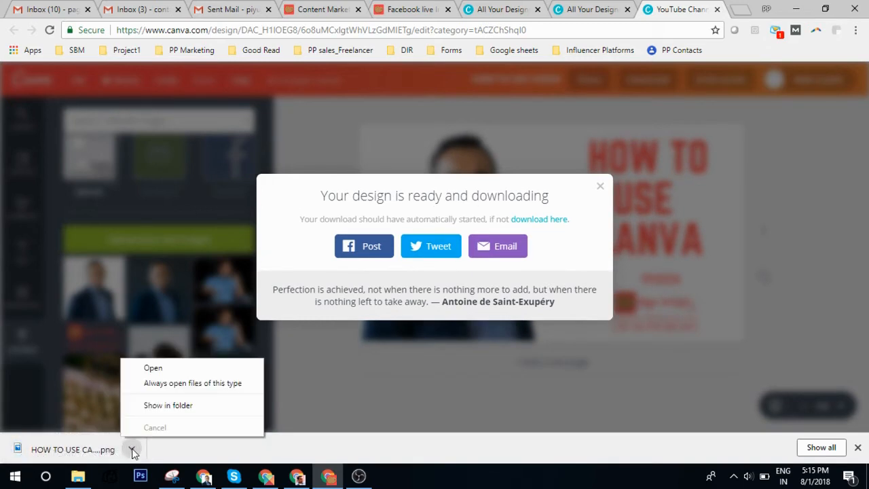
pyautogui.click(162, 371)
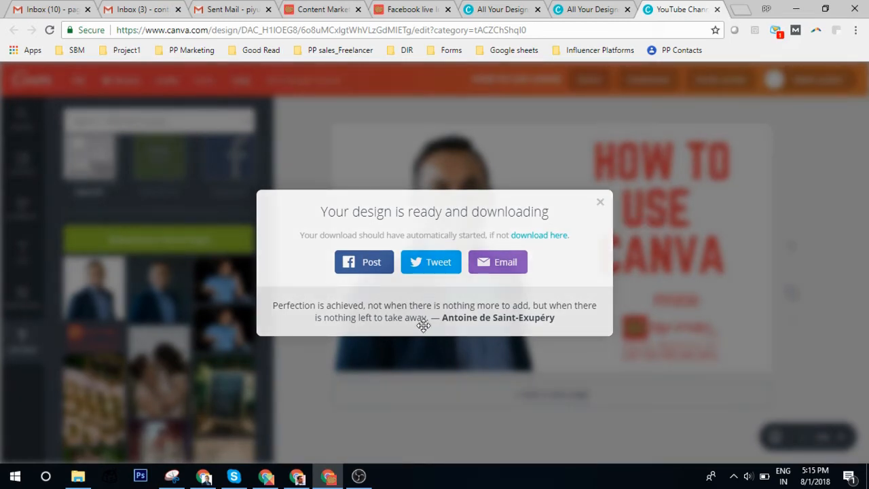
# Dismiss the download message and close Photos after viewing HOW TO USE CANVA.png.
pyautogui.click(599, 203)
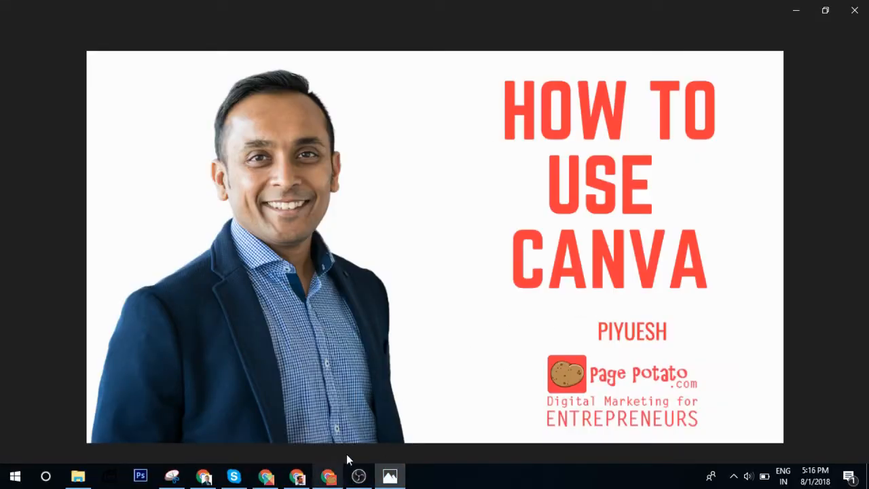
pyautogui.click(858, 15)
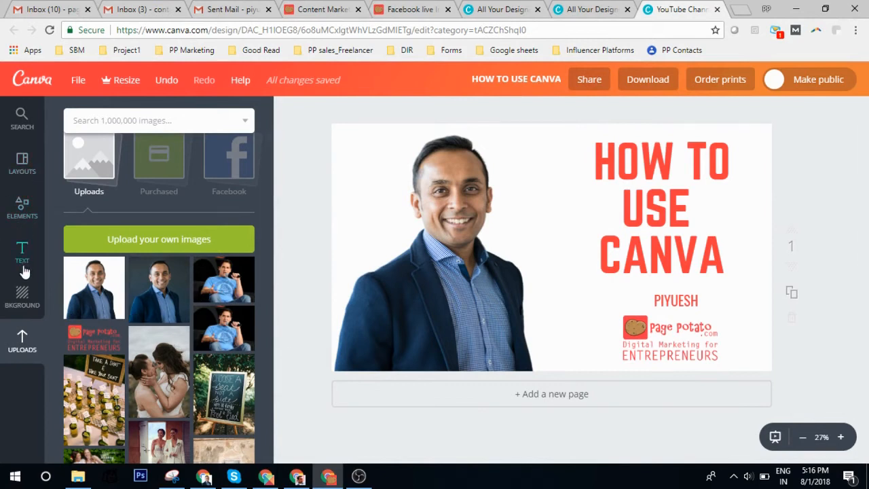
# Browse the Canva layouts collection in the Layouts panel.
pyautogui.click(26, 168)
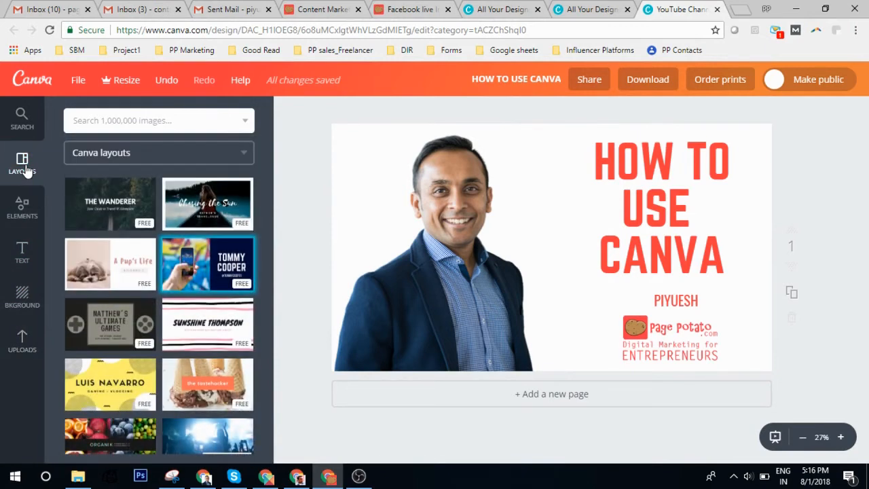
pyautogui.click(153, 157)
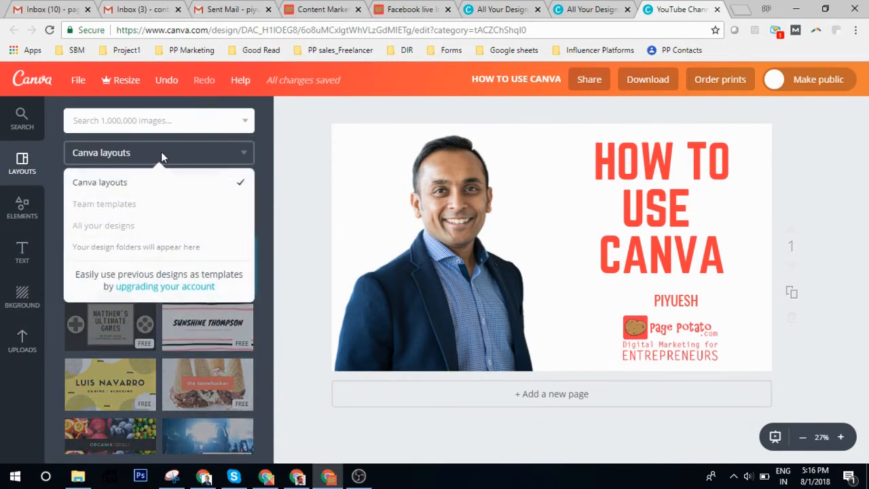
pyautogui.click(136, 185)
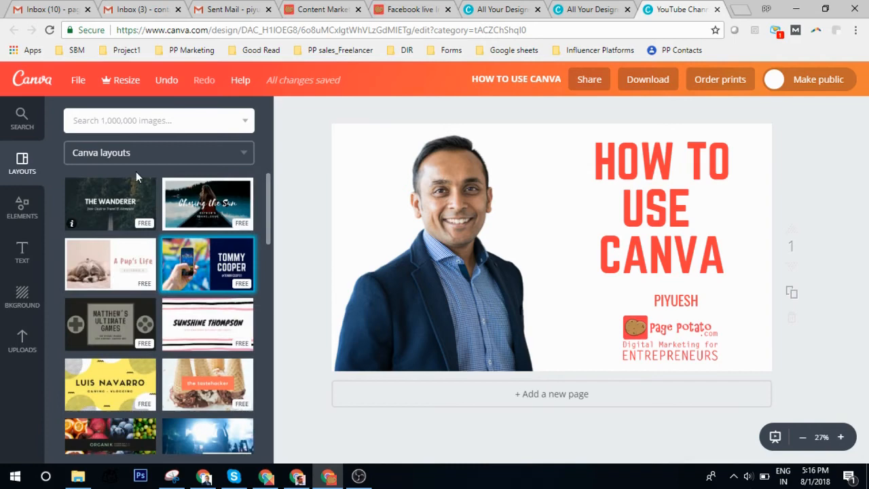
pyautogui.scroll(-4, 228, 265)
pyautogui.scroll(-5, 228, 264)
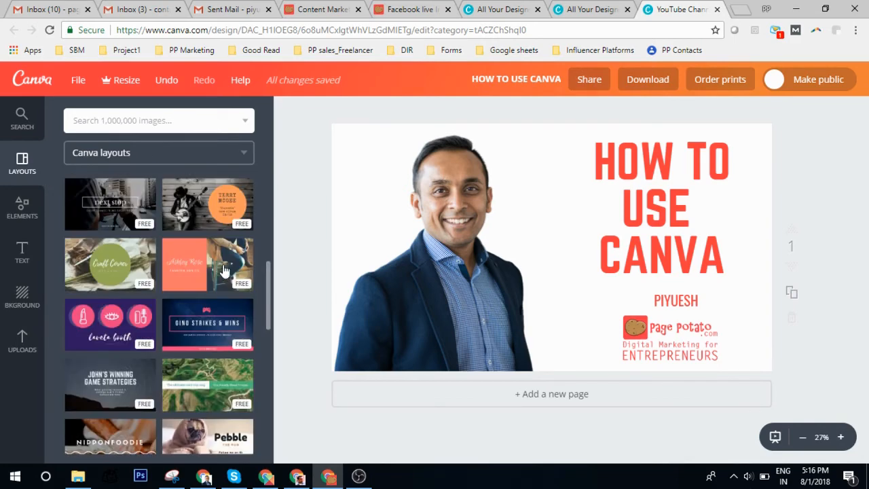
# Look through Elements grids, then lines, and add the orange truss line to the page.
pyautogui.click(4, 203)
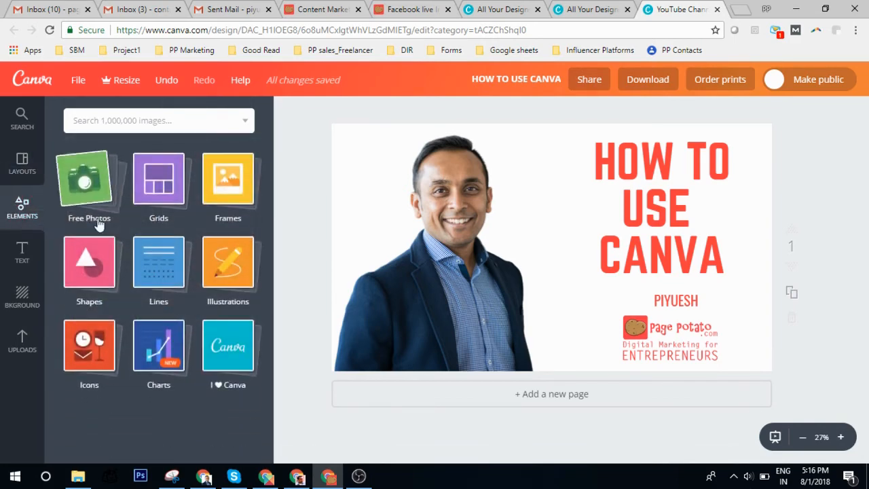
pyautogui.click(153, 218)
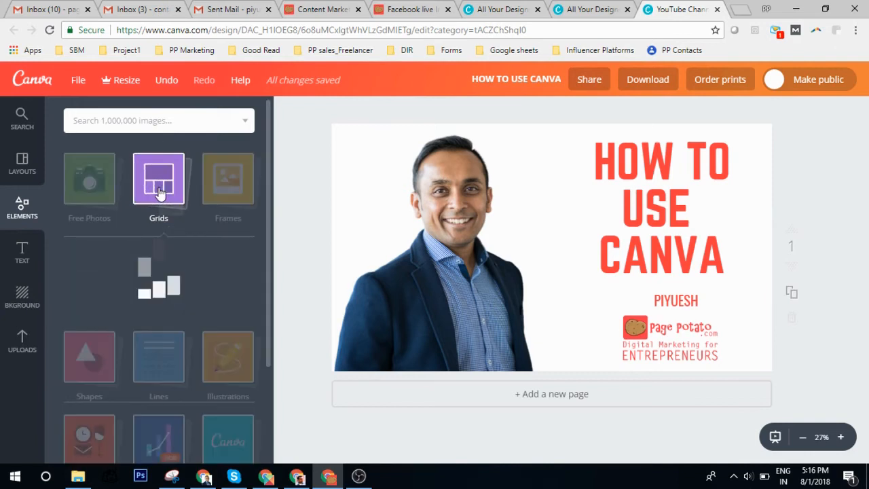
pyautogui.scroll(-5, 215, 297)
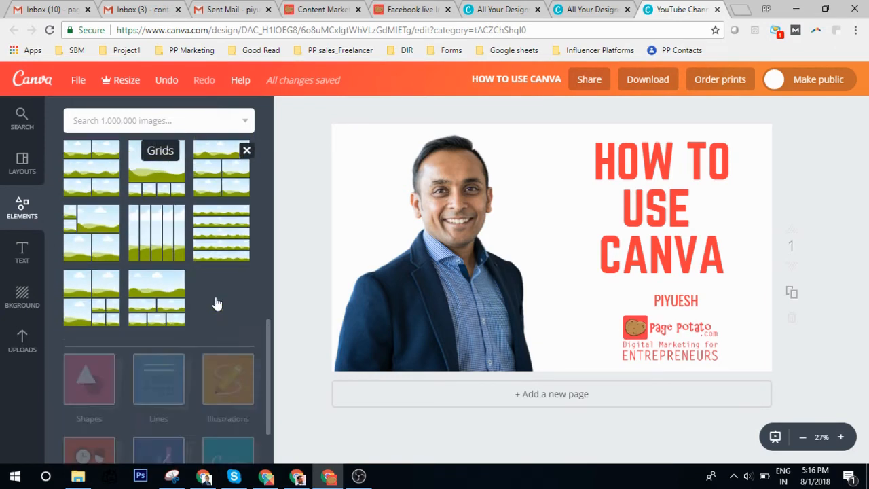
pyautogui.scroll(3, 149, 249)
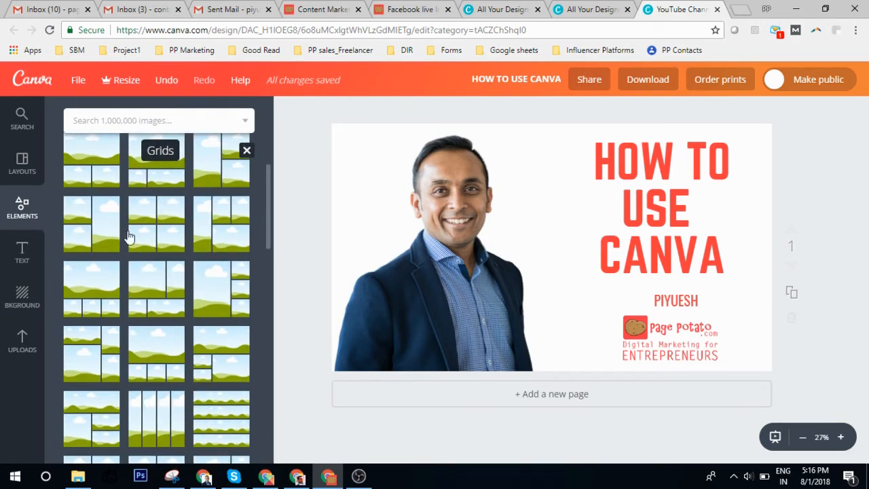
pyautogui.scroll(3, 151, 319)
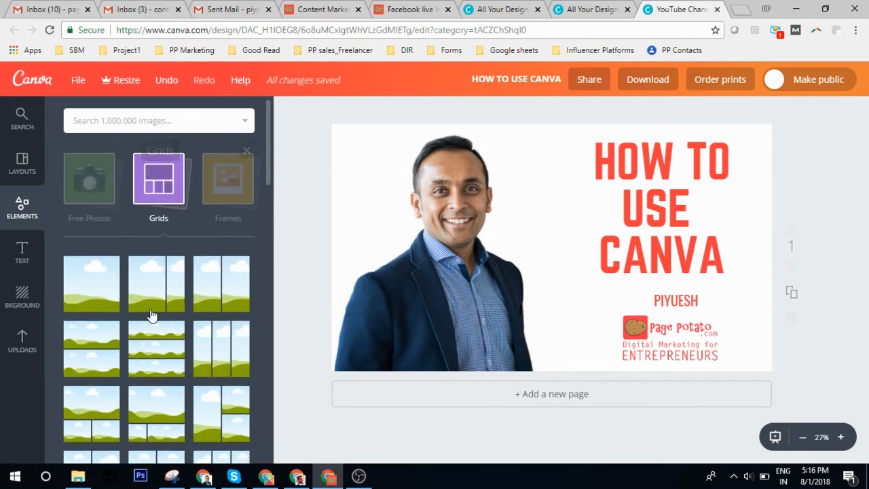
pyautogui.click(211, 189)
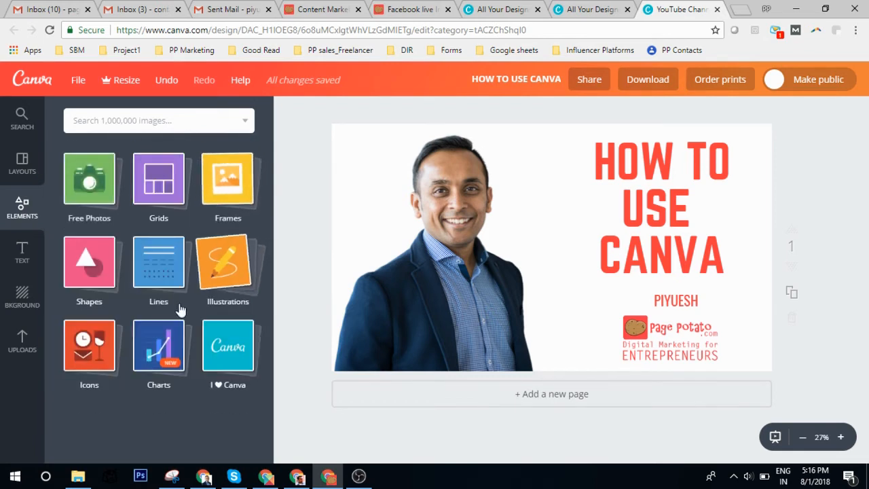
pyautogui.click(156, 280)
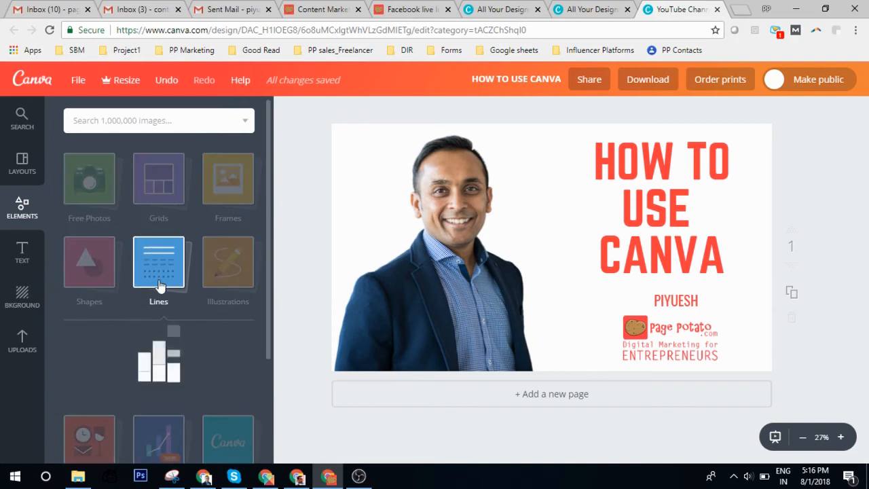
pyautogui.scroll(-3, 182, 326)
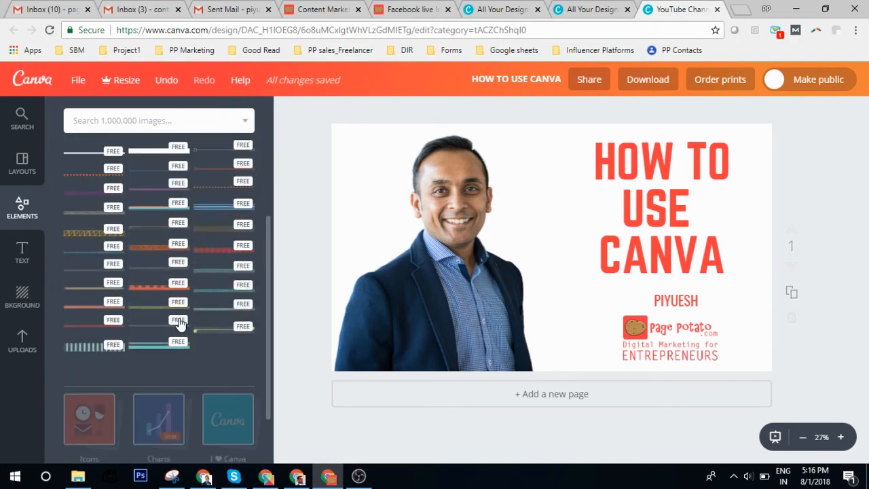
pyautogui.scroll(2, 163, 258)
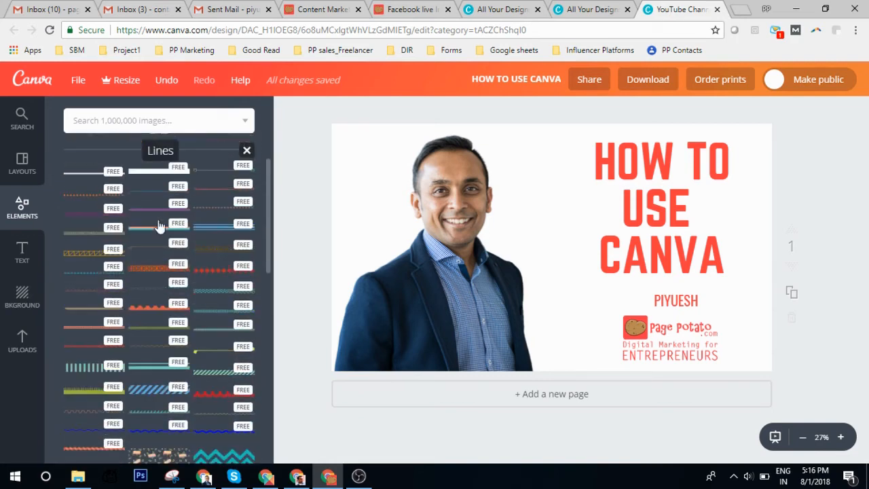
pyautogui.click(146, 270)
# Shrink the orange truss line and place it just under CANVA.
pyautogui.moveTo(495, 266); pyautogui.dragTo(644, 280)
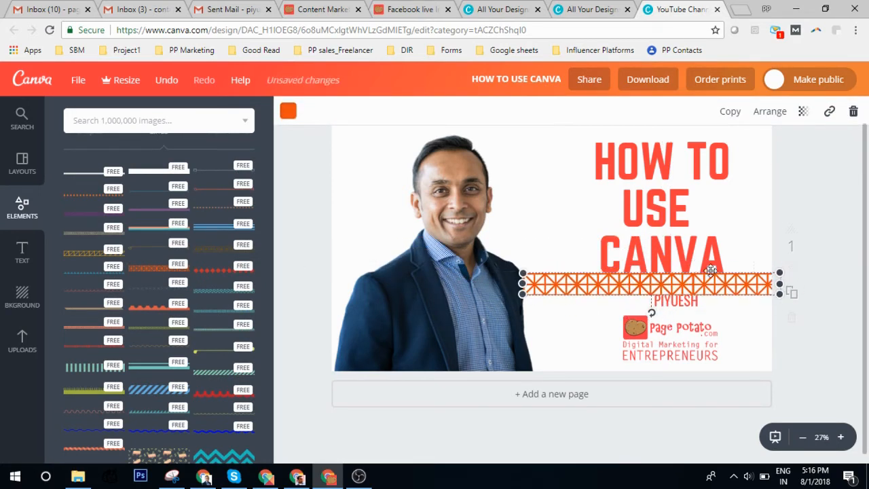
pyautogui.moveTo(782, 294); pyautogui.dragTo(679, 285)
pyautogui.moveTo(618, 280); pyautogui.dragTo(688, 285)
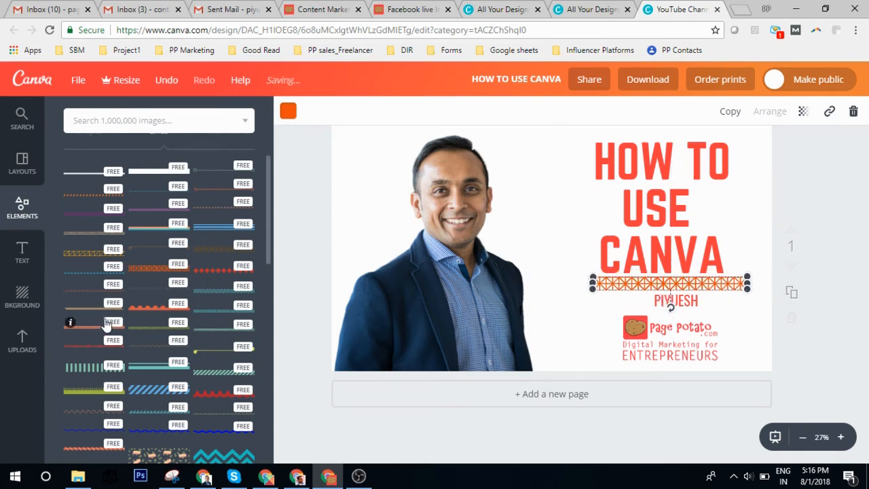
# Add a smaller green double arrow by the CANVA title and a swirl line across the man's chest.
pyautogui.scroll(-10, 106, 325)
pyautogui.moveTo(145, 251); pyautogui.dragTo(614, 330)
pyautogui.moveTo(731, 357); pyautogui.dragTo(613, 326)
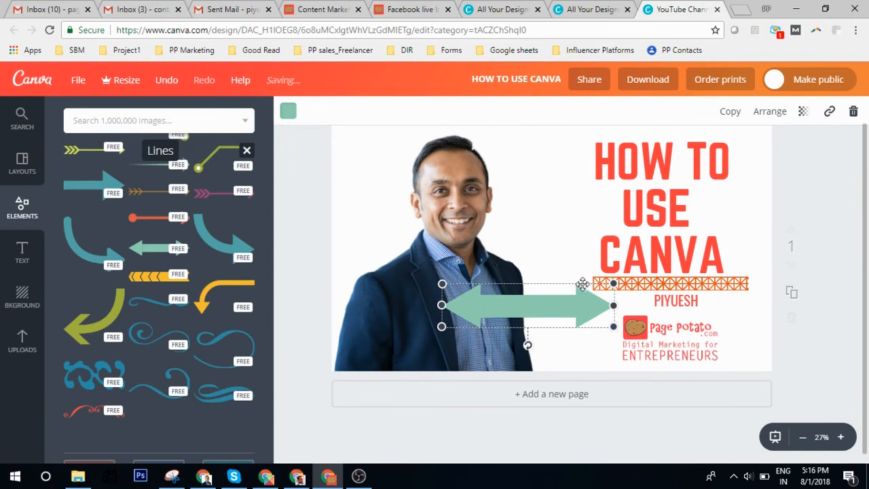
pyautogui.moveTo(547, 307); pyautogui.dragTo(632, 276)
pyautogui.click(140, 333)
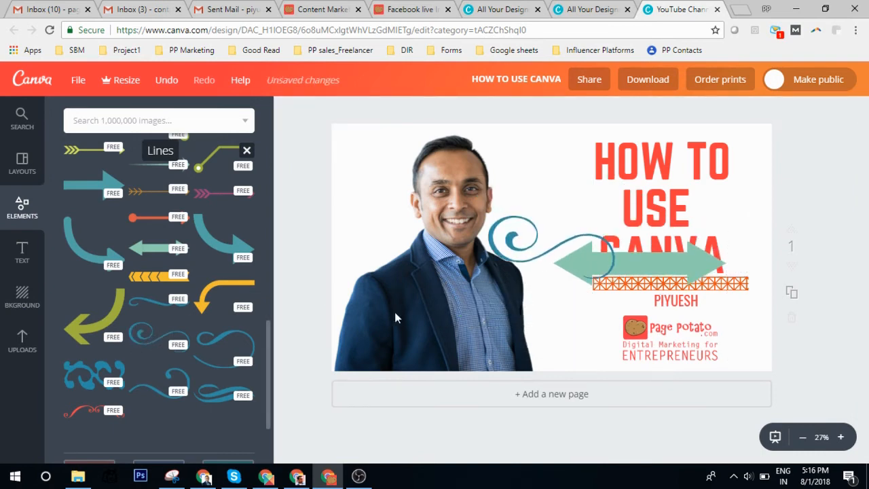
pyautogui.moveTo(496, 244); pyautogui.dragTo(434, 270)
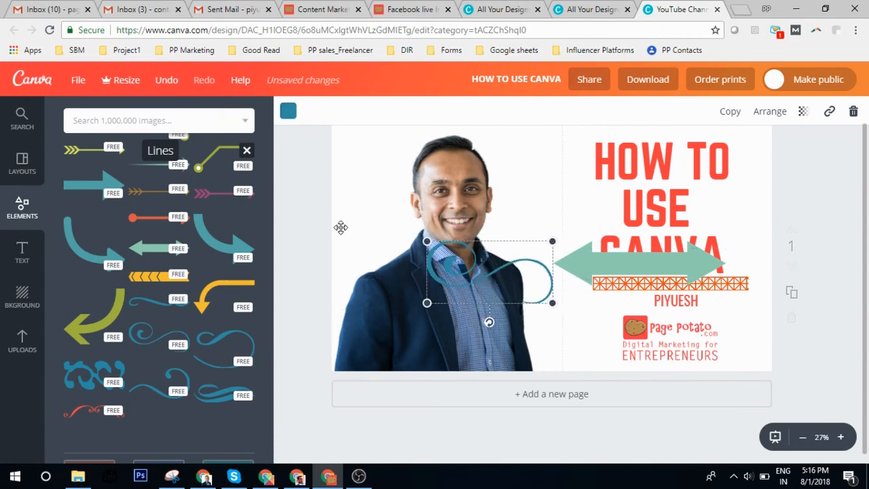
# Add the BARE ORGANICS text combination to the channel art.
pyautogui.click(21, 253)
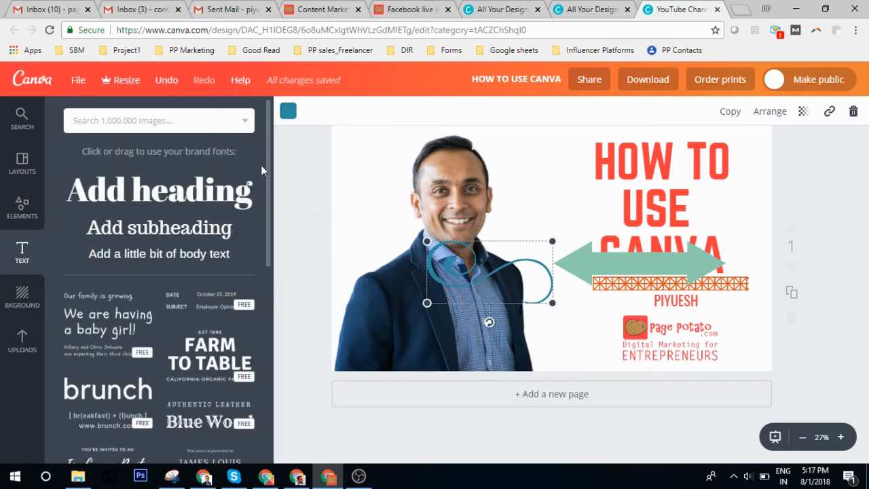
pyautogui.scroll(-2, 262, 169)
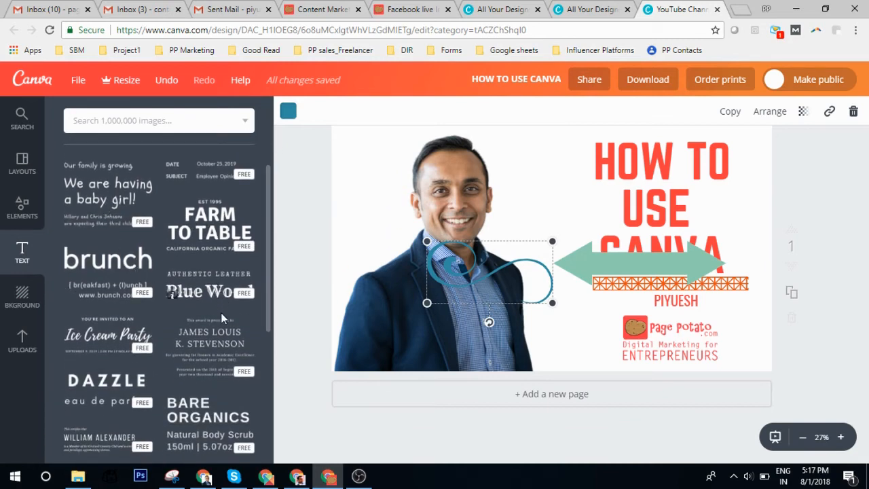
pyautogui.scroll(-2, 201, 325)
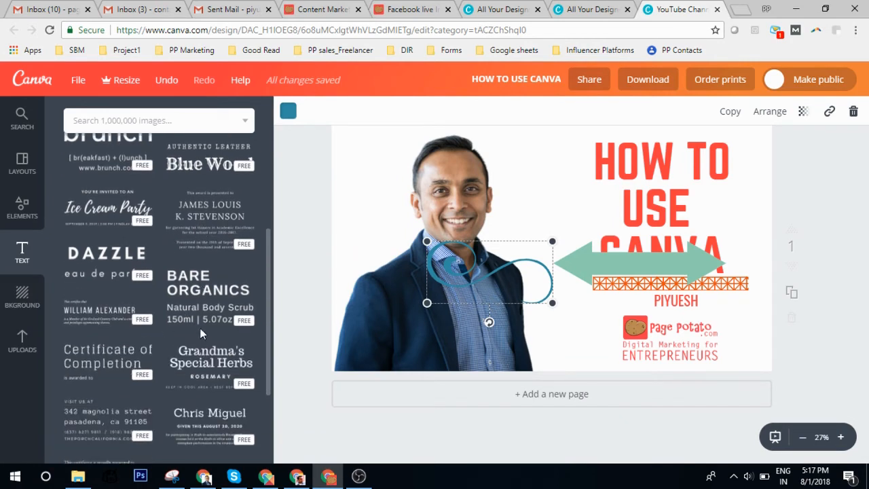
pyautogui.click(194, 292)
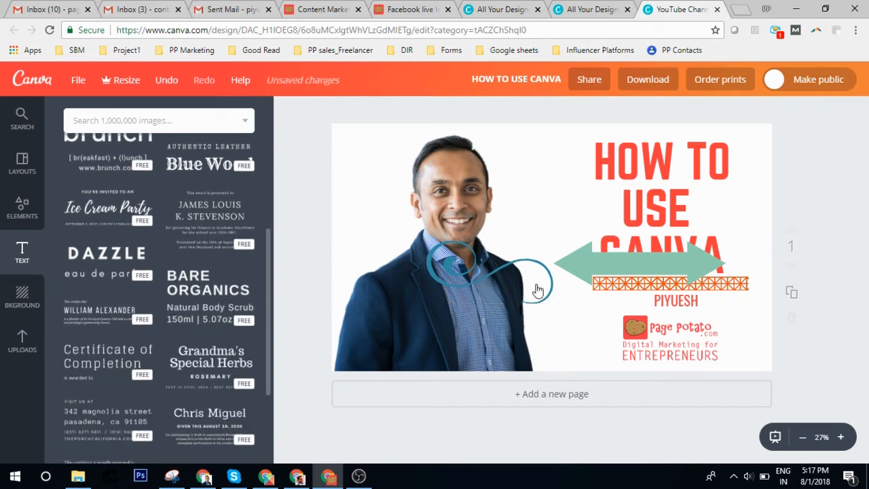
pyautogui.click(204, 291)
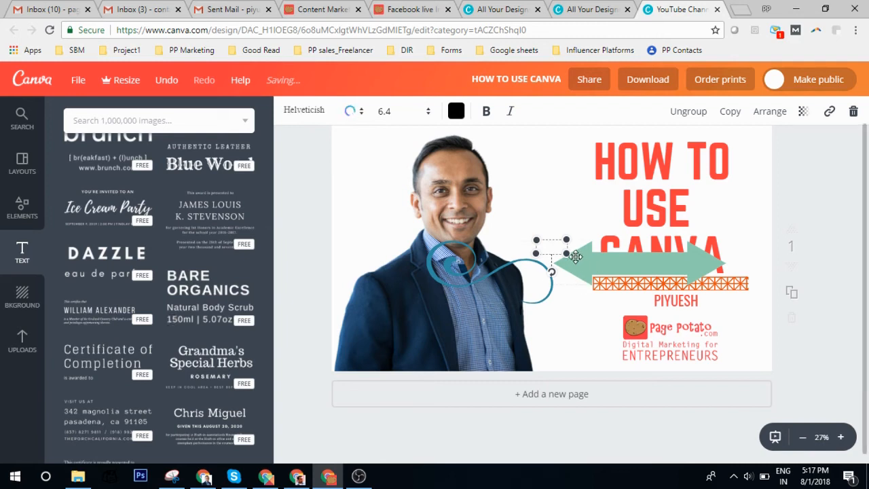
# Enlarge the new text block to 50.4 and shift the HOW TO USE CANVA title slightly right.
pyautogui.moveTo(701, 332); pyautogui.dragTo(785, 357)
pyautogui.press('Delete')
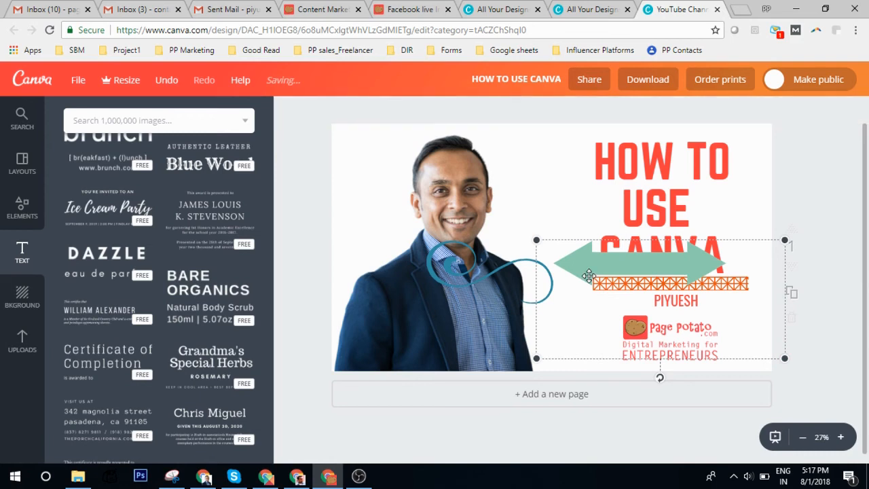
pyautogui.moveTo(602, 247); pyautogui.dragTo(622, 248)
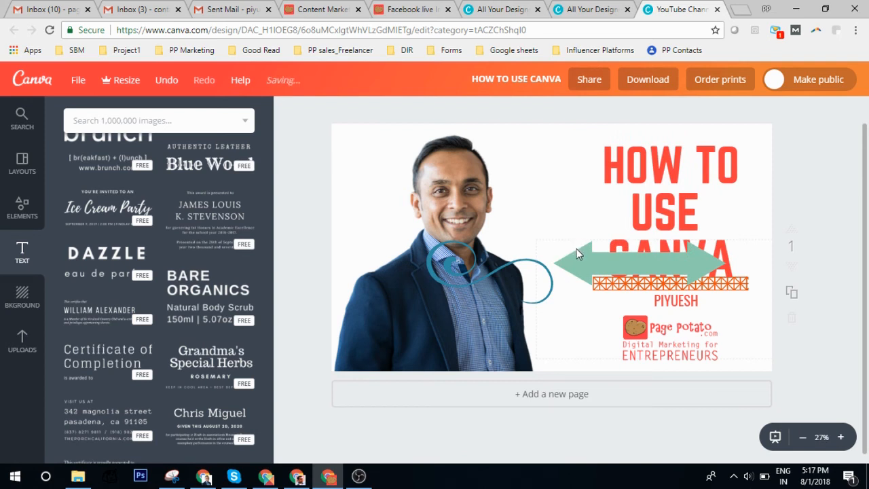
# Bring the HOW TO USE CANVA title forward so it sits in front of the green arrow.
pyautogui.click(653, 200)
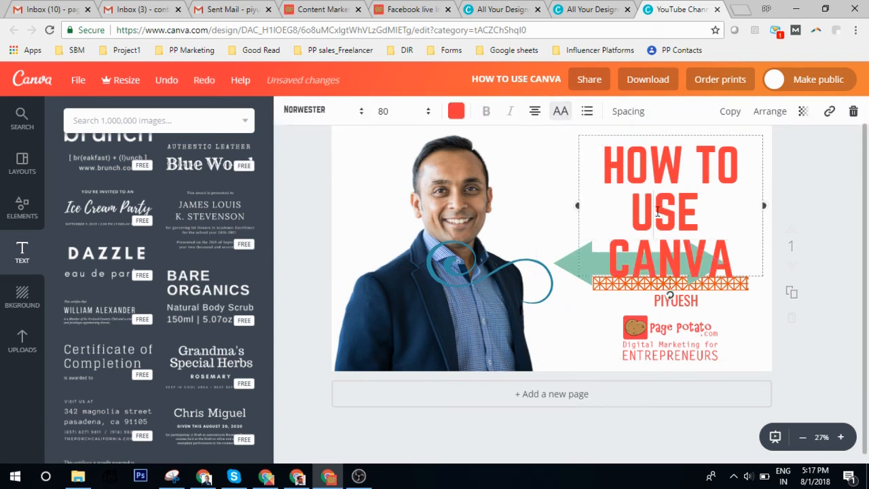
pyautogui.click(696, 135)
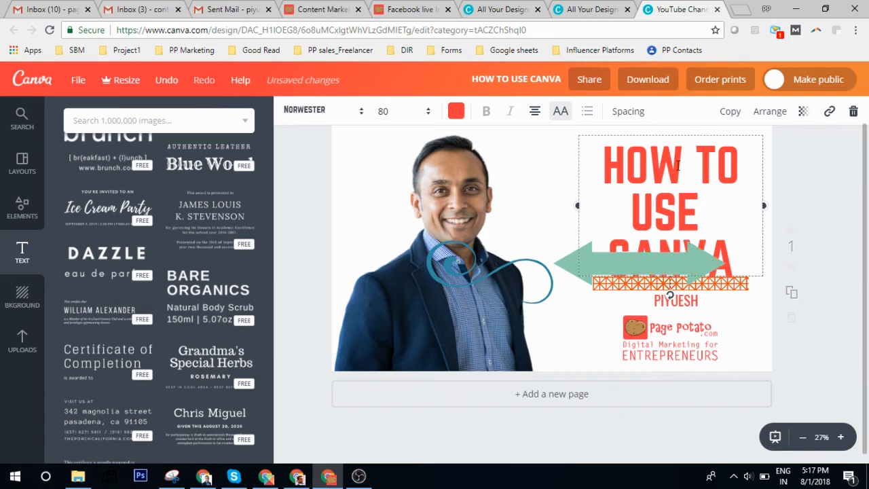
pyautogui.click(771, 113)
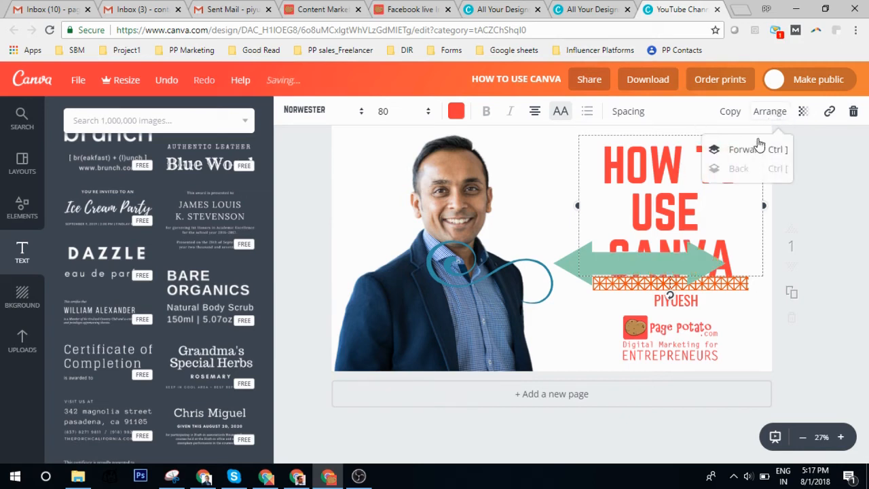
pyautogui.click(746, 153)
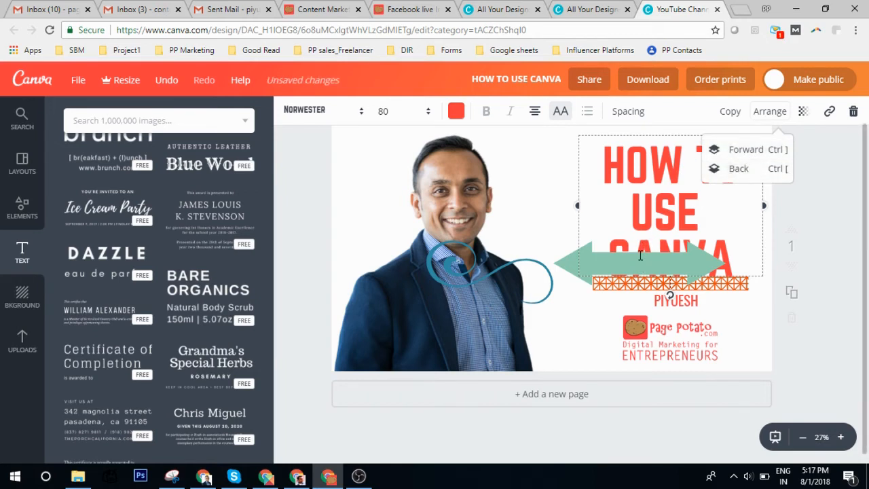
pyautogui.click(738, 170)
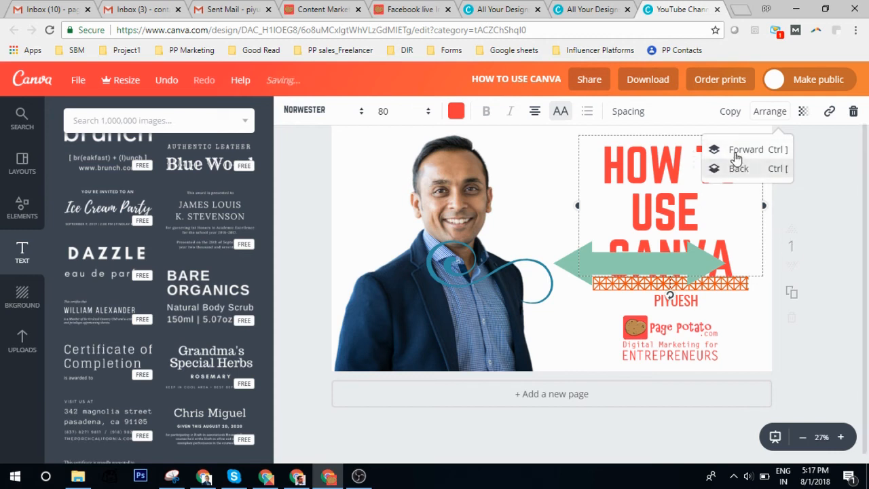
pyautogui.click(741, 151)
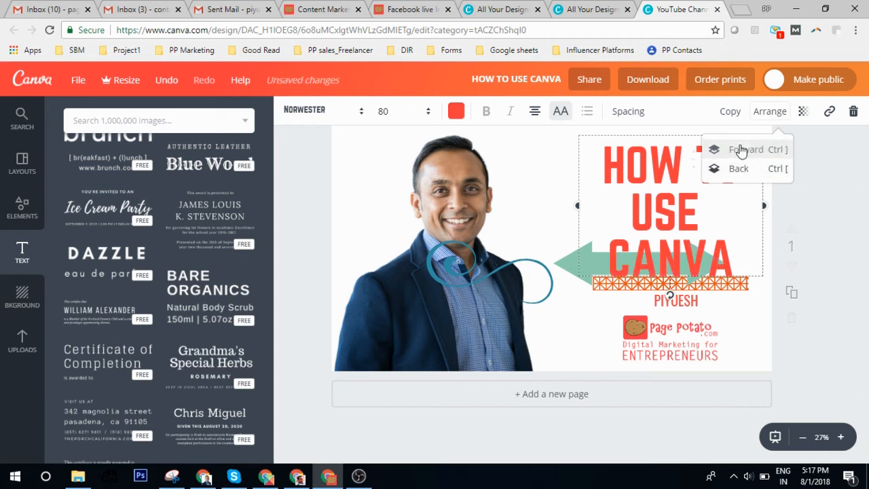
# Fade the title to 68 transparency.
pyautogui.click(656, 137)
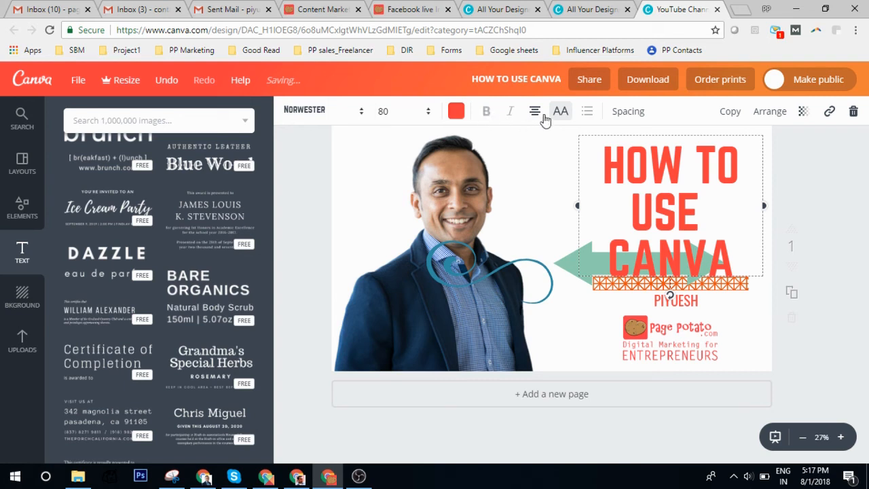
pyautogui.click(802, 112)
pyautogui.moveTo(769, 157)
pyautogui.mouseDown()
pyautogui.moveTo(738, 156)
pyautogui.moveTo(785, 155)
pyautogui.moveTo(701, 158)
pyautogui.moveTo(755, 158)
pyautogui.mouseUp()
# Try several palette colours and set the banner background to pink.
pyautogui.click(818, 249)
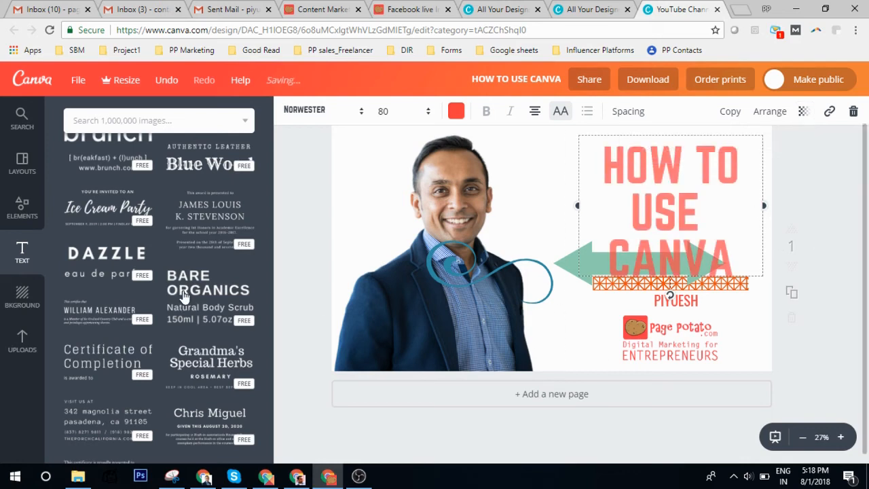
pyautogui.click(8, 303)
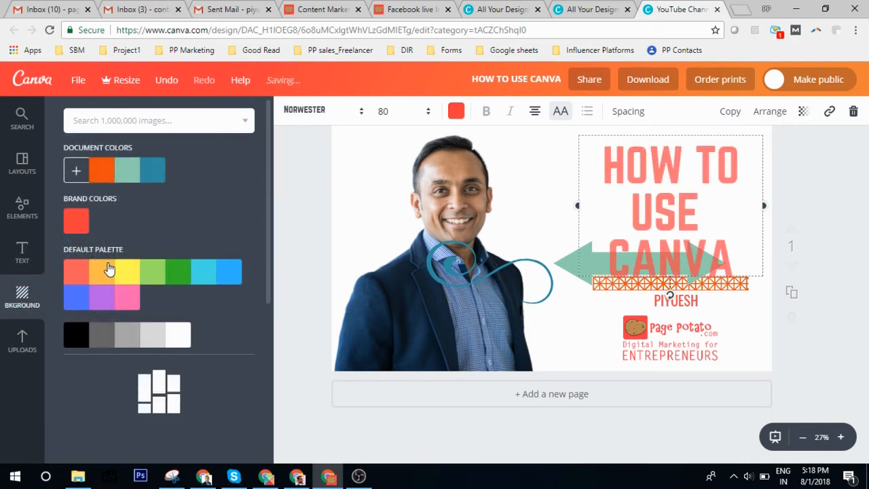
pyautogui.click(75, 272)
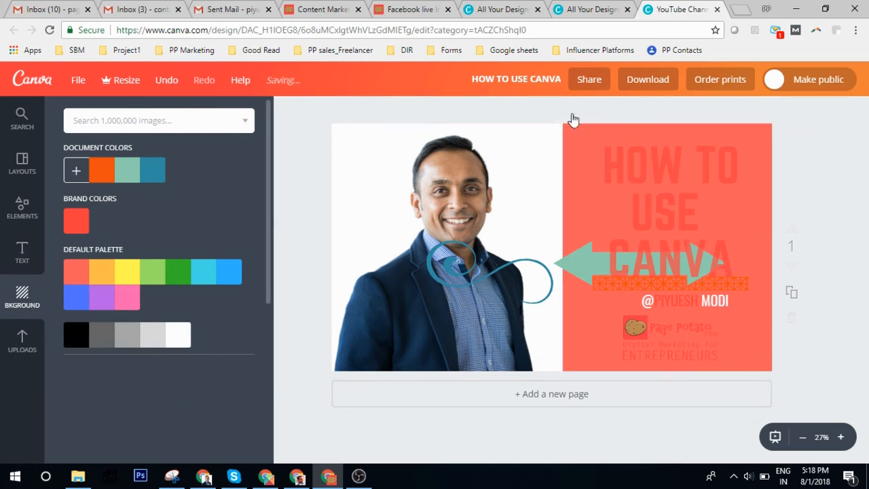
pyautogui.click(106, 265)
pyautogui.click(127, 272)
pyautogui.click(152, 273)
pyautogui.click(175, 274)
pyautogui.click(208, 272)
pyautogui.click(228, 273)
pyautogui.click(102, 296)
pyautogui.click(80, 300)
pyautogui.click(127, 297)
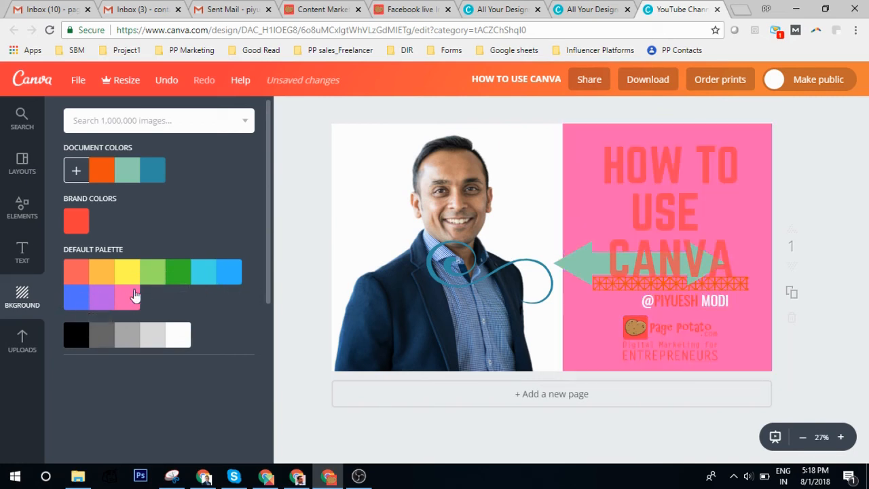
pyautogui.click(359, 171)
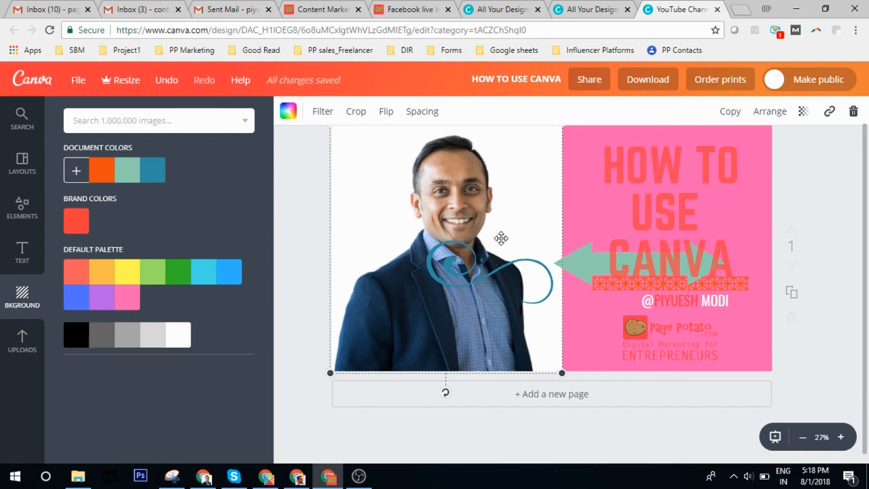
pyautogui.click(609, 209)
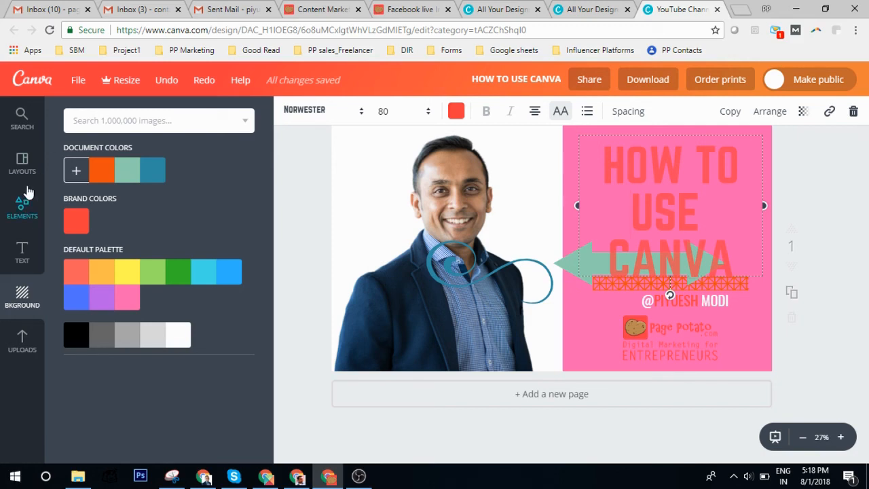
# Switch from the Canva editor to the OBS Studio window with Alt+Tab.
pyautogui.hotkey('alt', 'Tab')
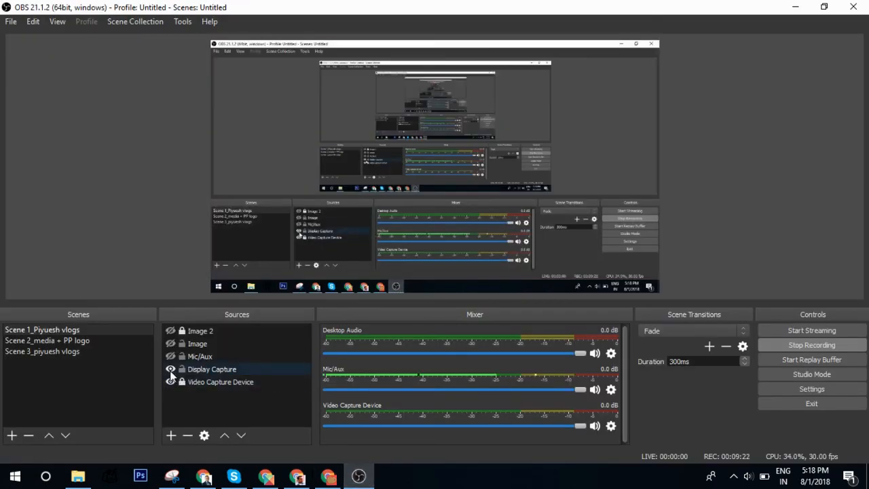